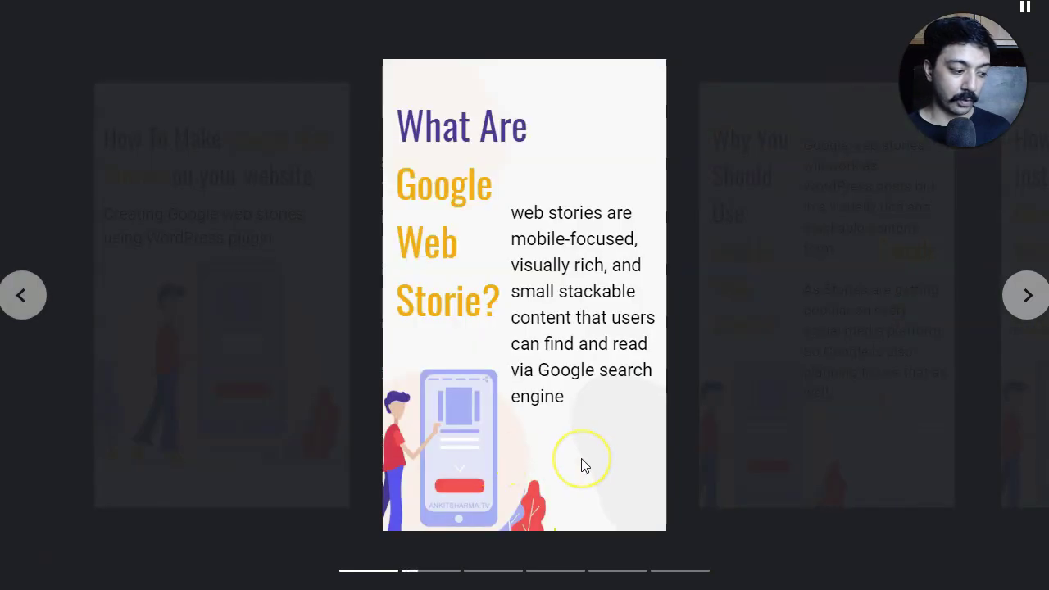
- Skip ahead in the example Web Story to the 'How To Install' page
double_click(584, 459)
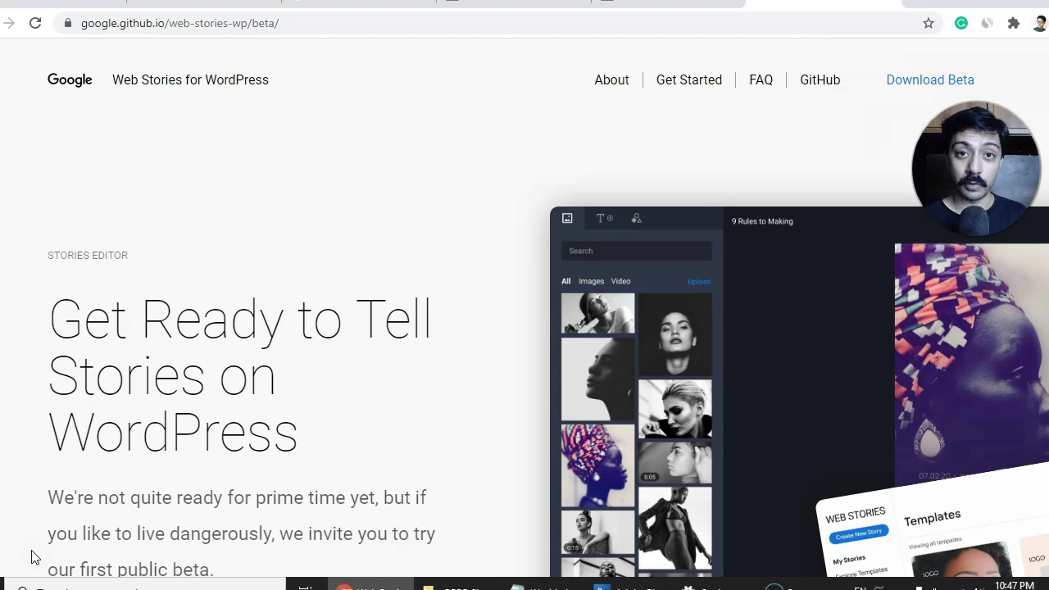
- Download the Web Stories beta plugin as web-stories (2).zip
left_click(19, 519)
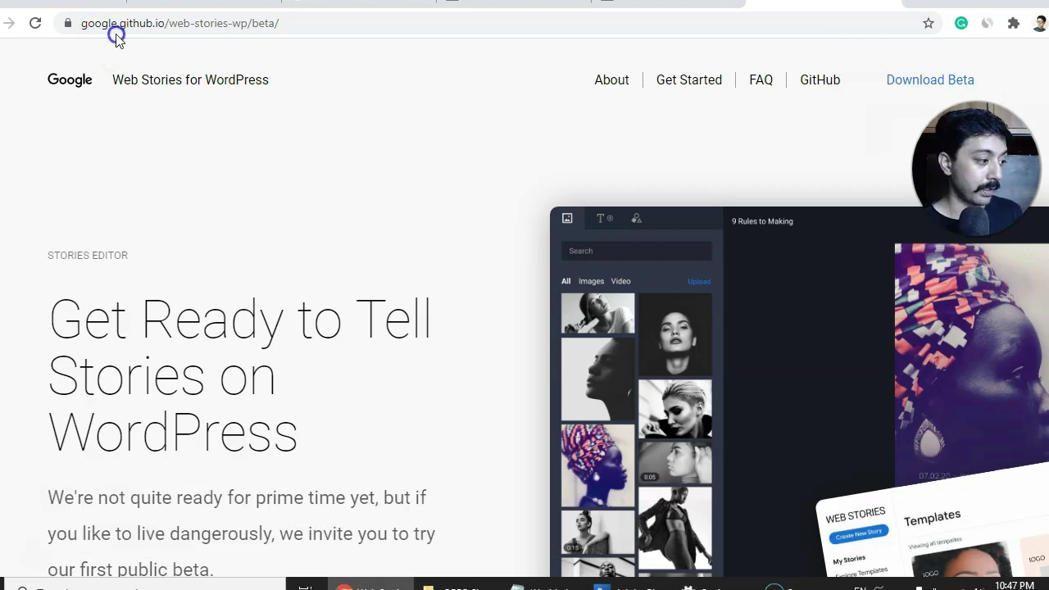
left_click(144, 26)
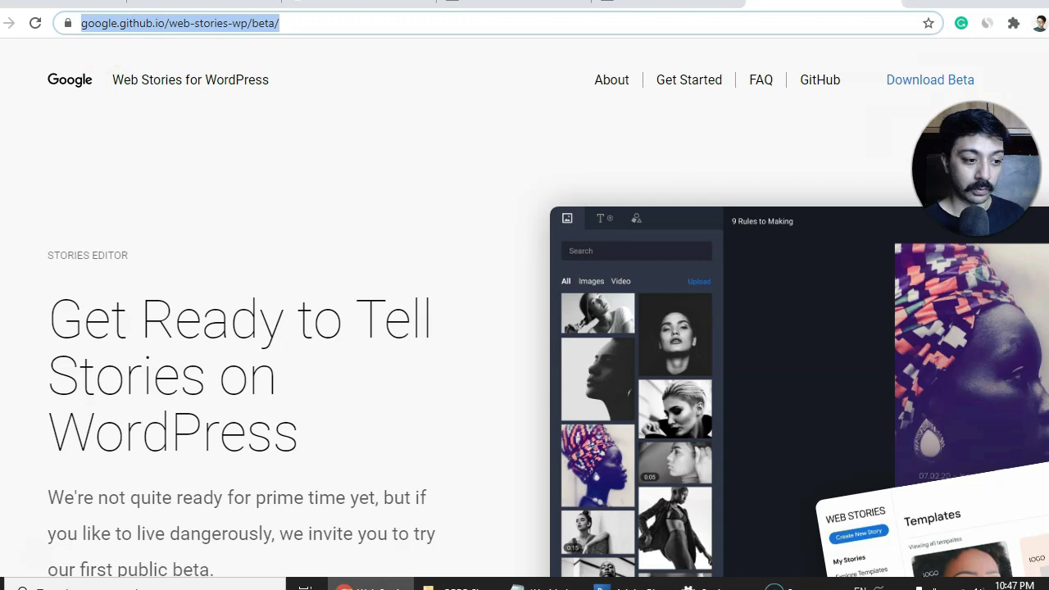
left_click(927, 82)
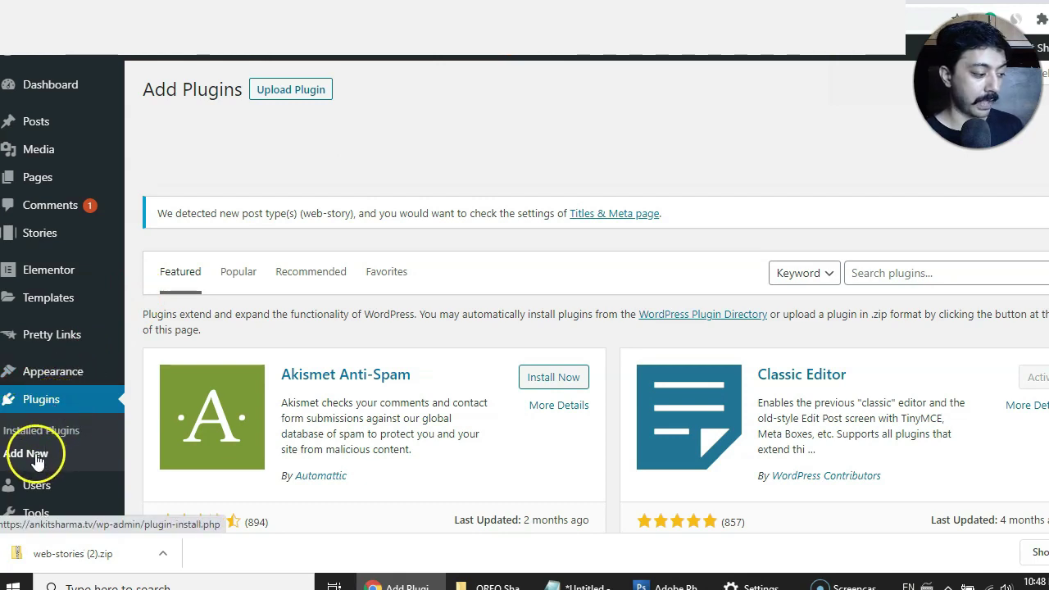
- Show the Upload Plugin form and choose a plugin .zip file
left_click(285, 97)
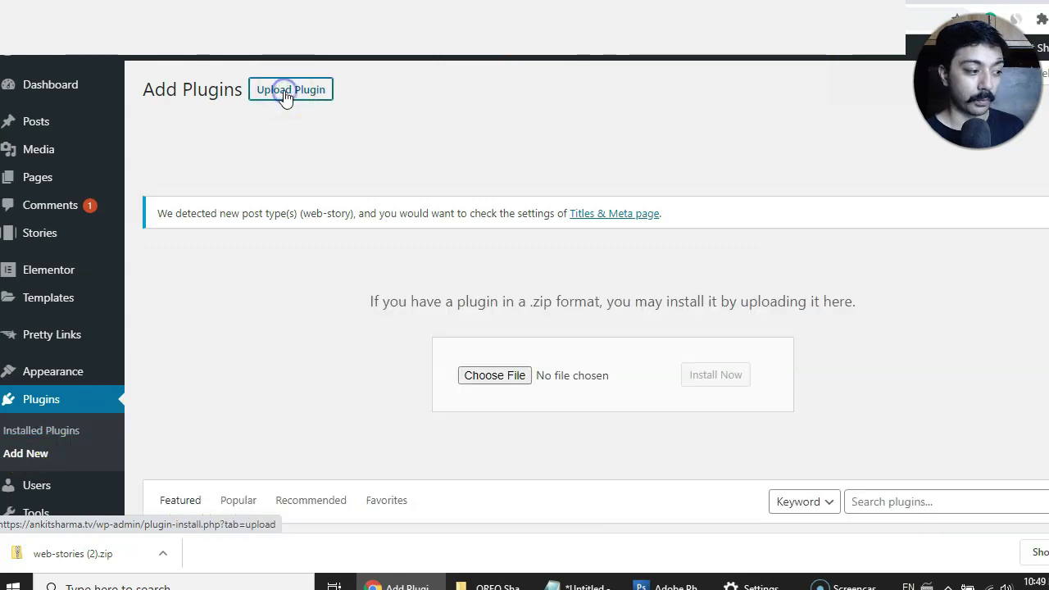
left_click(491, 380)
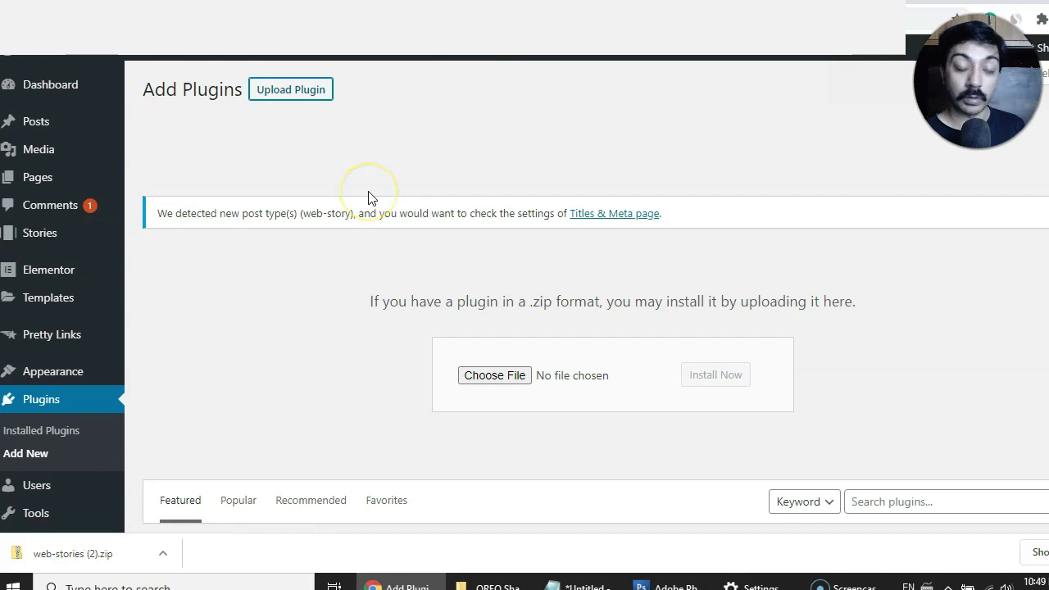
mouse_move(37, 233)
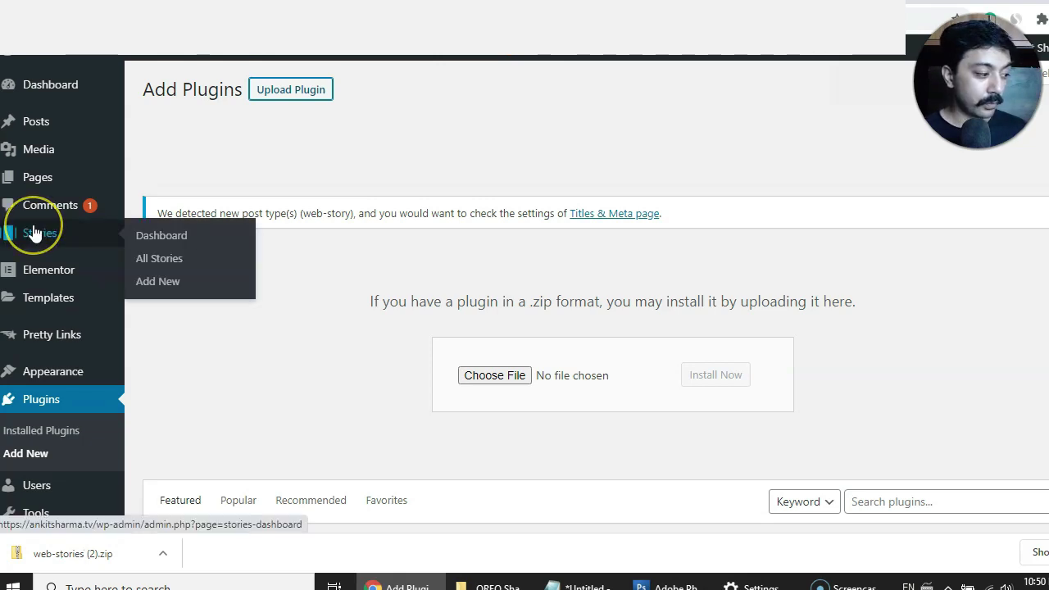
- Go from Stories > All Stories to the Web Stories Dashboard showing two stories
left_click(160, 259)
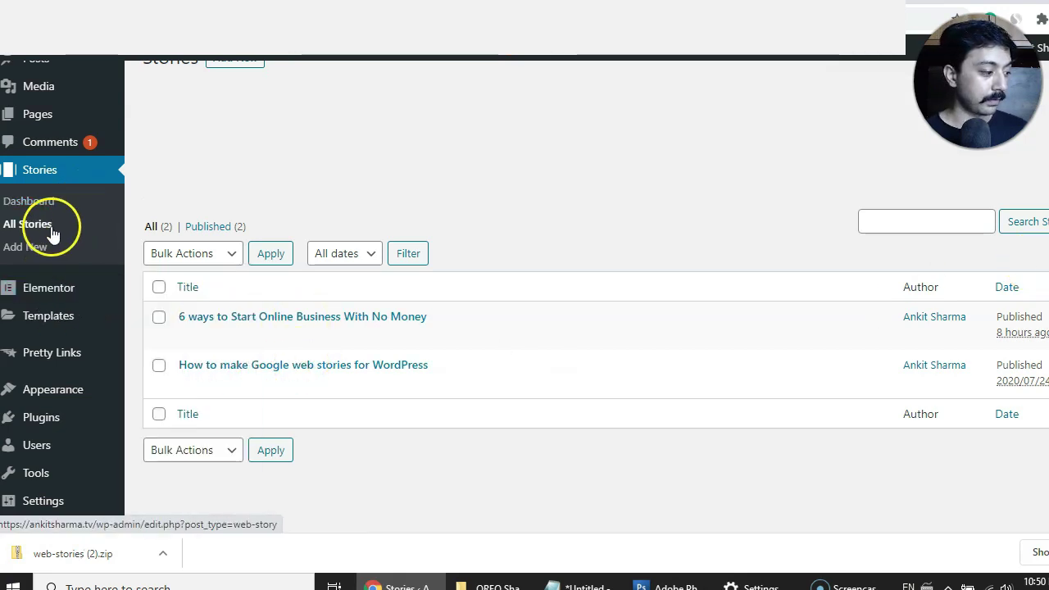
left_click(36, 203)
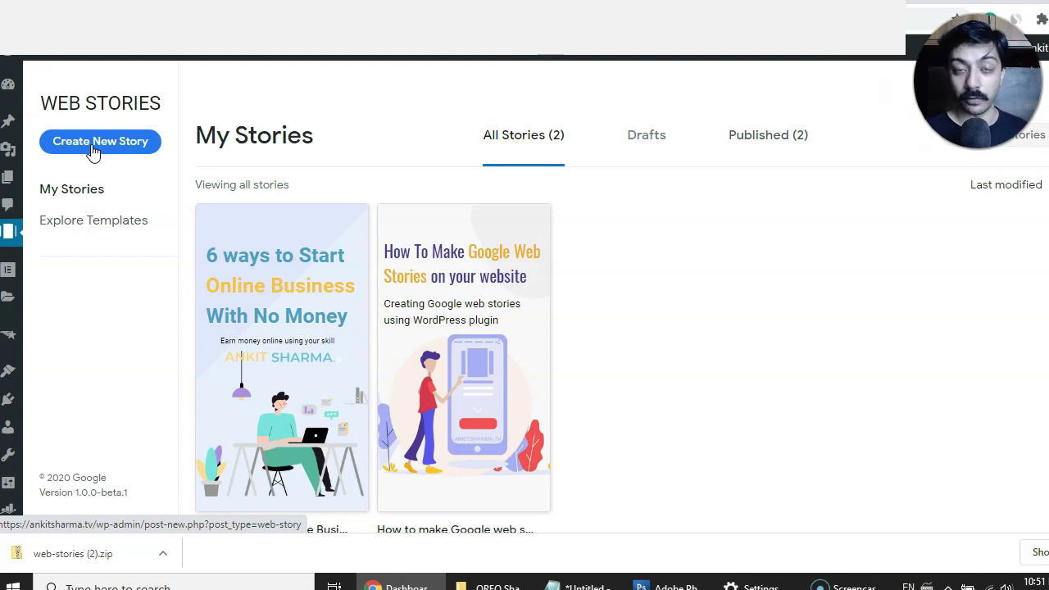
- Browse Explore Templates, return to My Stories, and create a new blank story
left_click(73, 223)
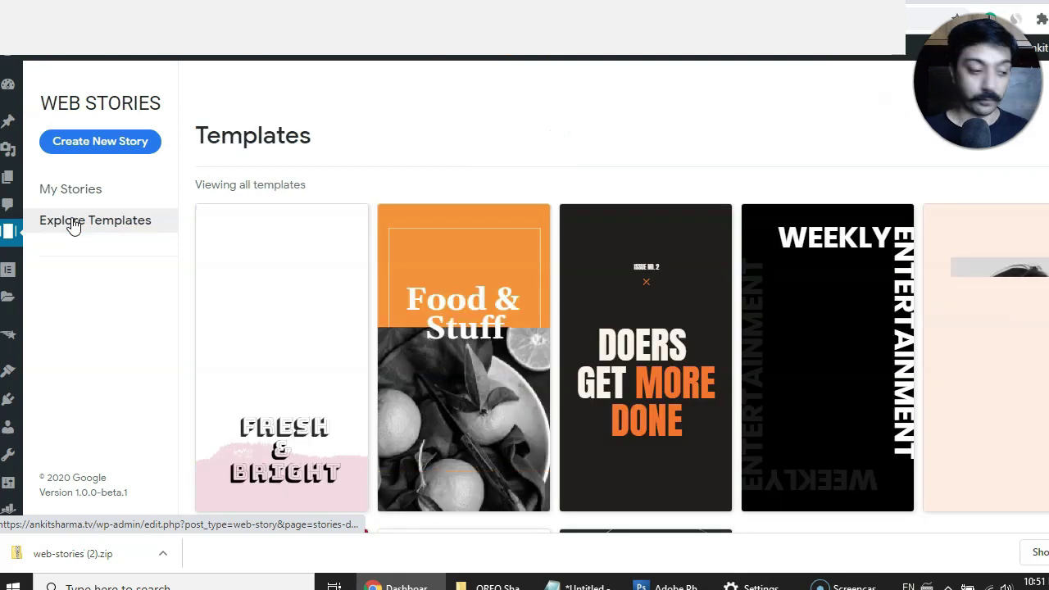
mouse_move(584, 377)
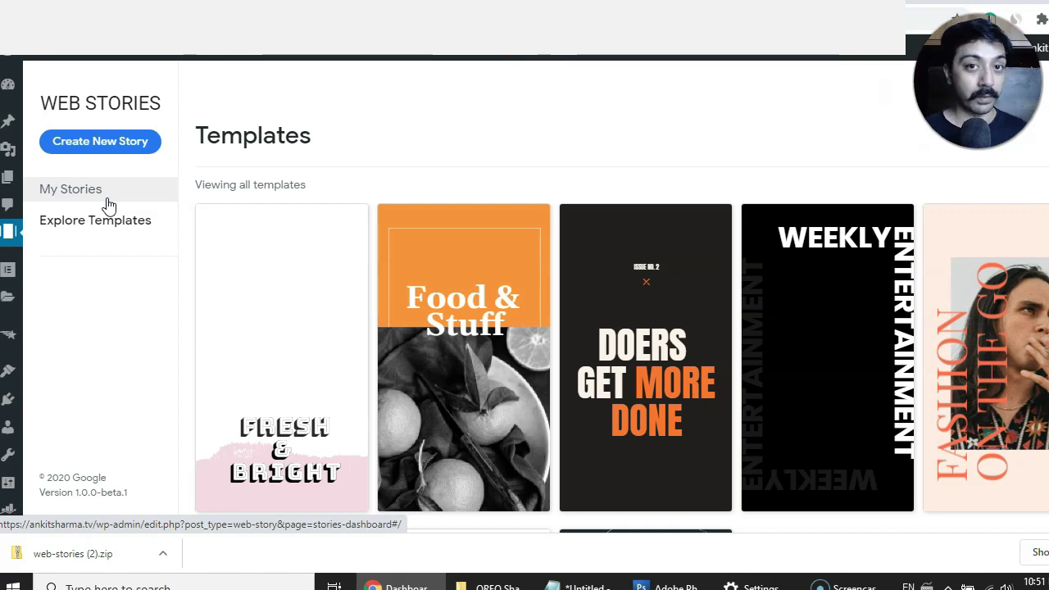
left_click(67, 201)
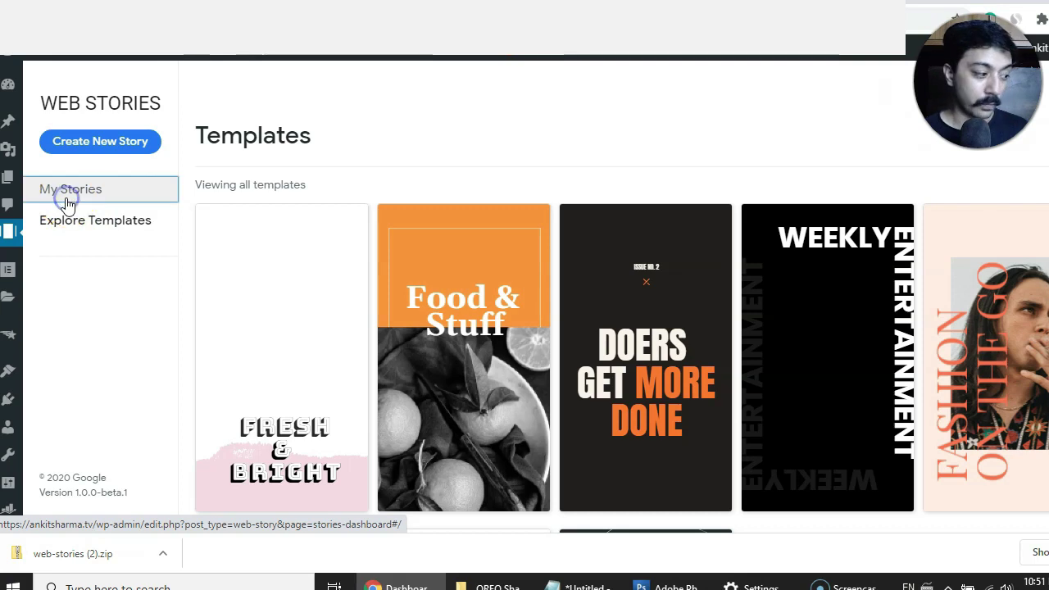
scroll(726, 304, "down", 1)
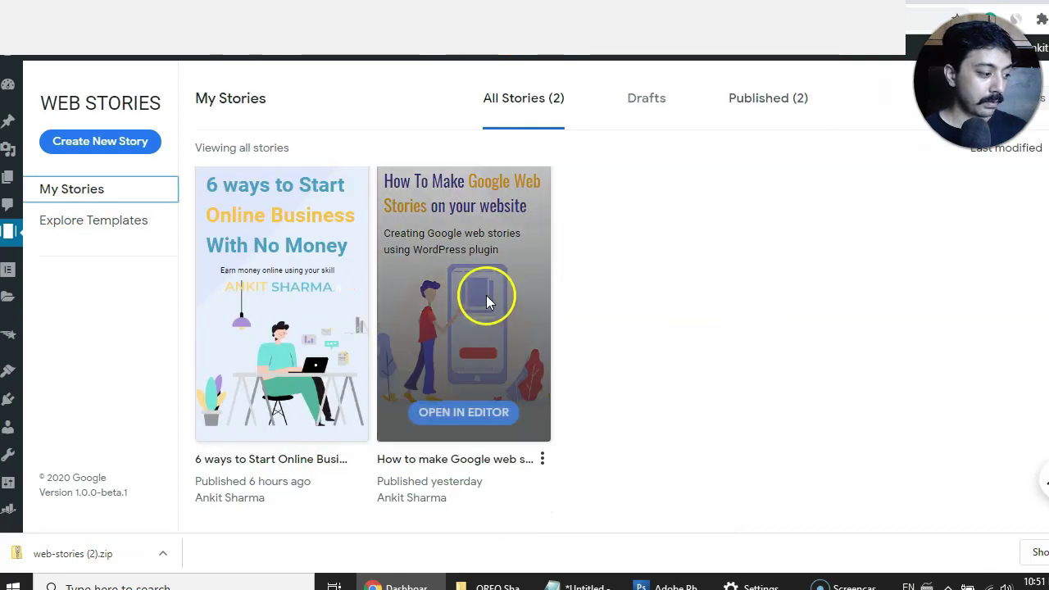
left_click(106, 148)
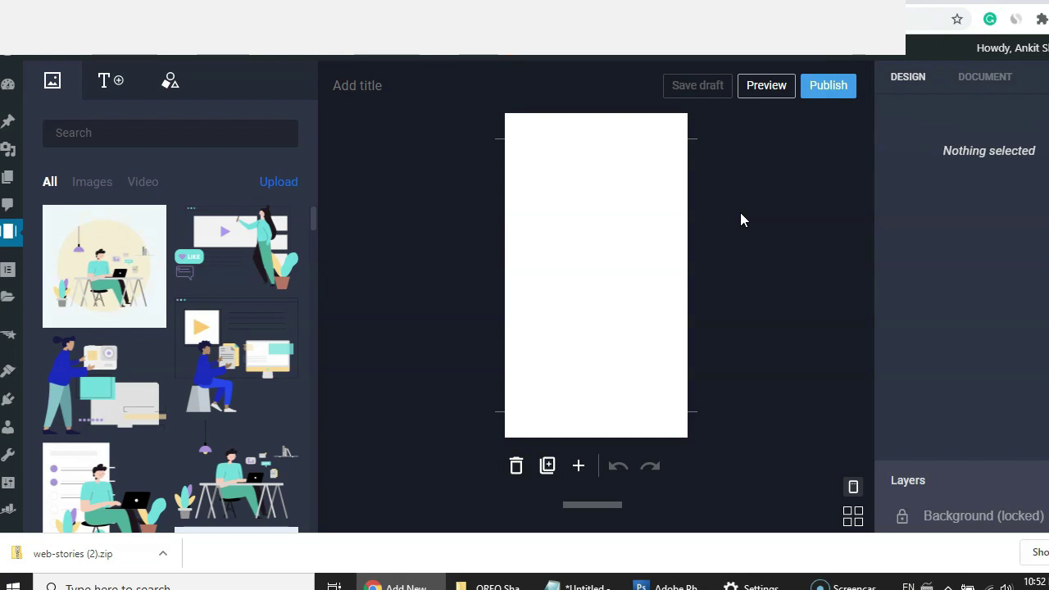
- Replace the story title with 'Demo Story' and save it as a draft
left_click(677, 189)
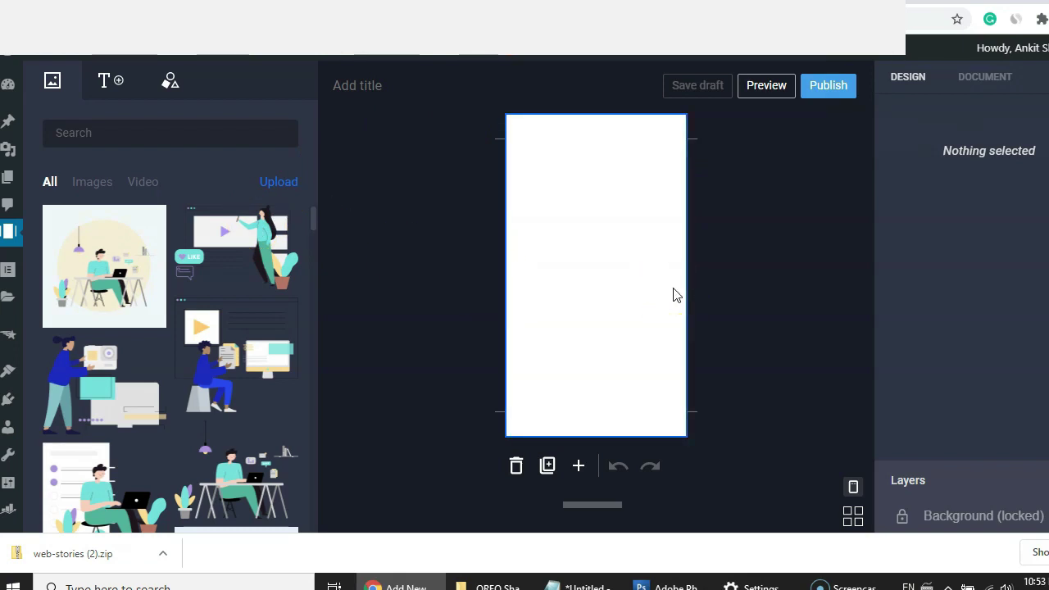
left_click(487, 106)
left_click(443, 88)
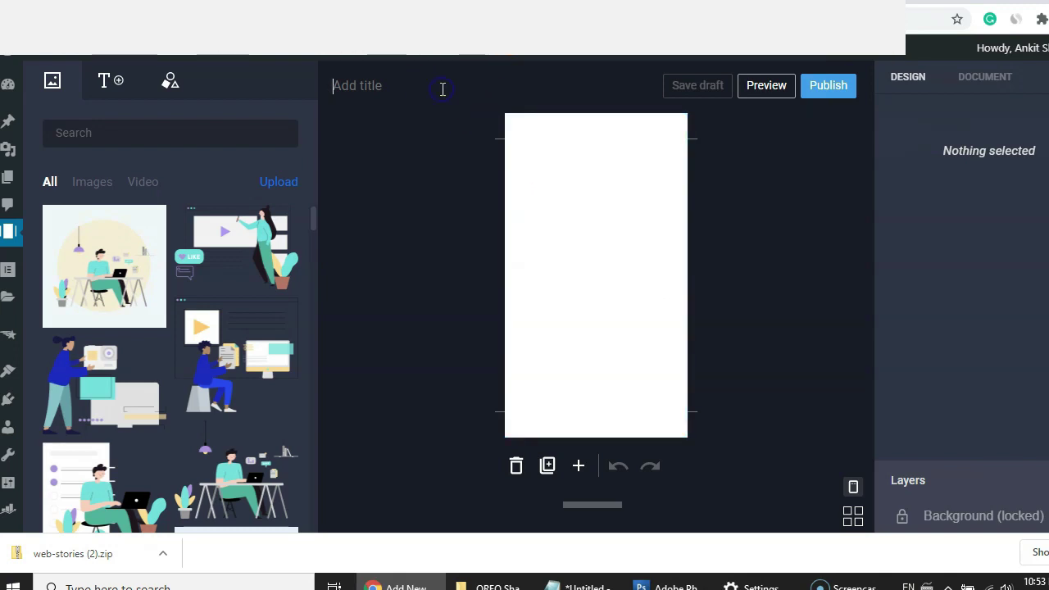
type("Sto")
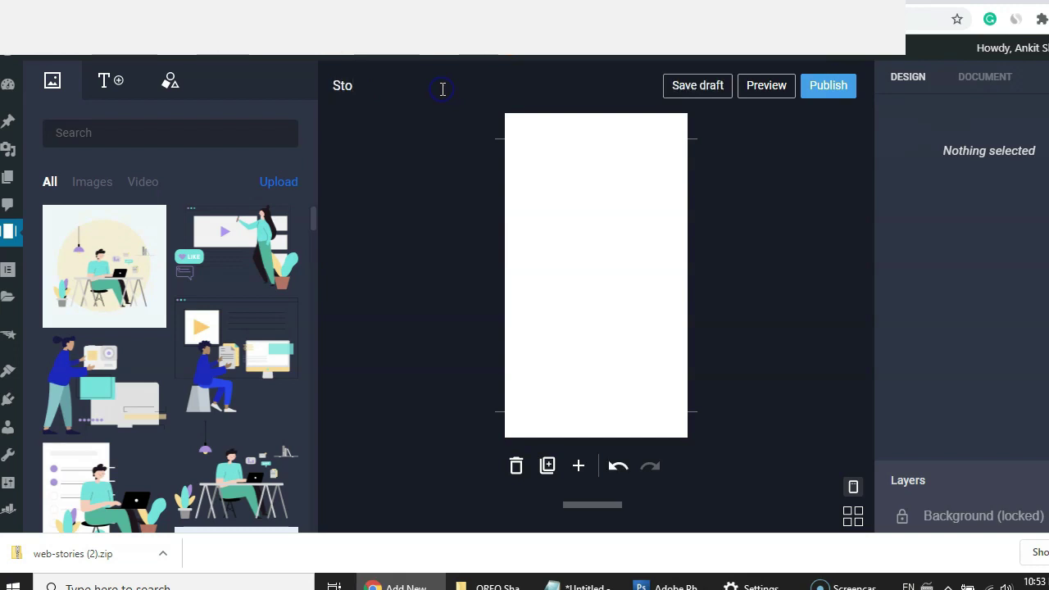
key("ctrl+a")
type("Demo Story")
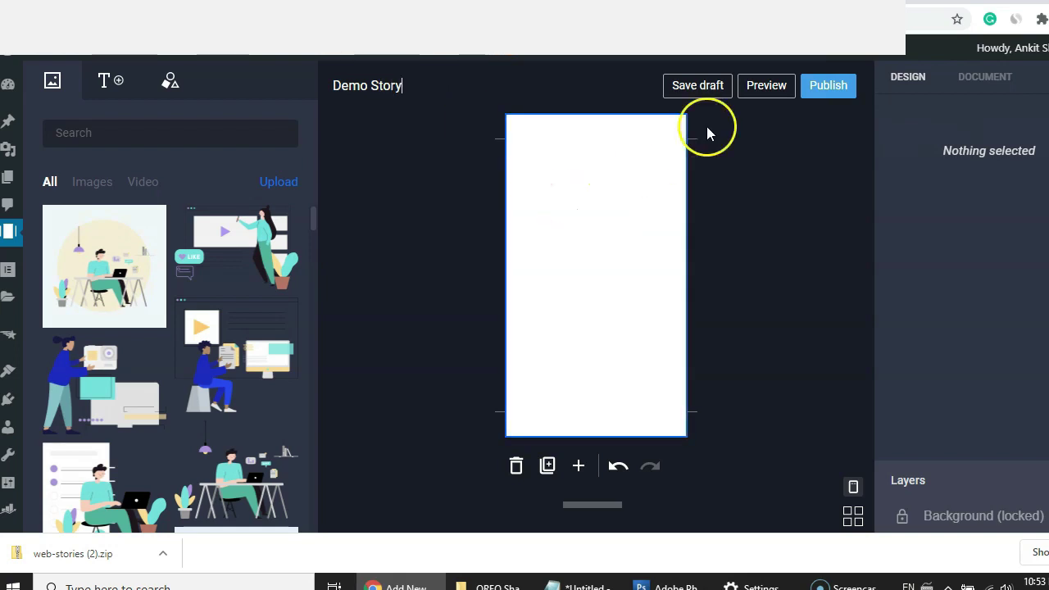
left_click(690, 86)
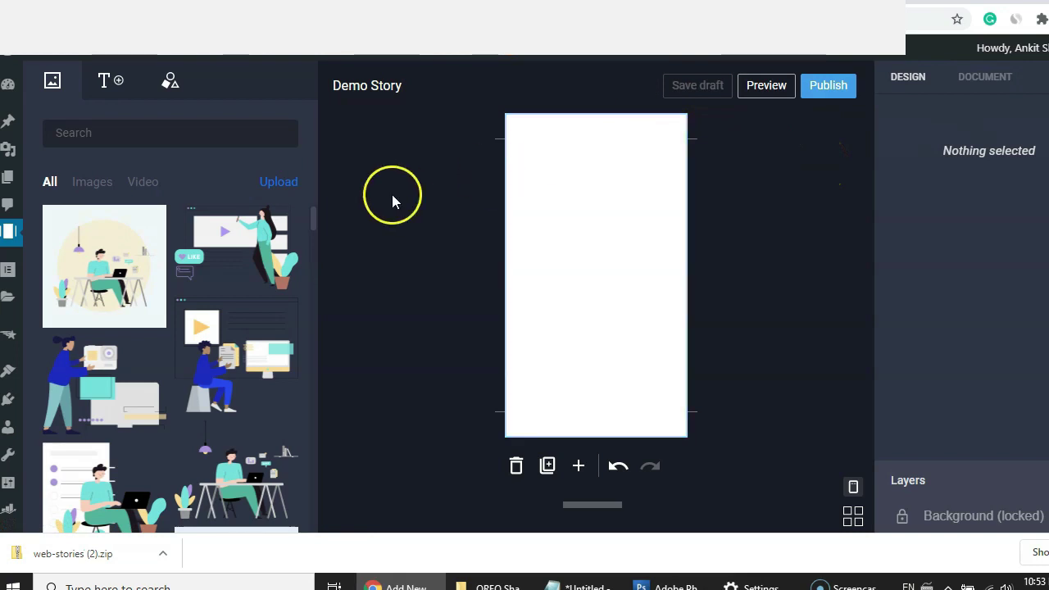
- Tint the page background a pale greyish pink
left_click(544, 195)
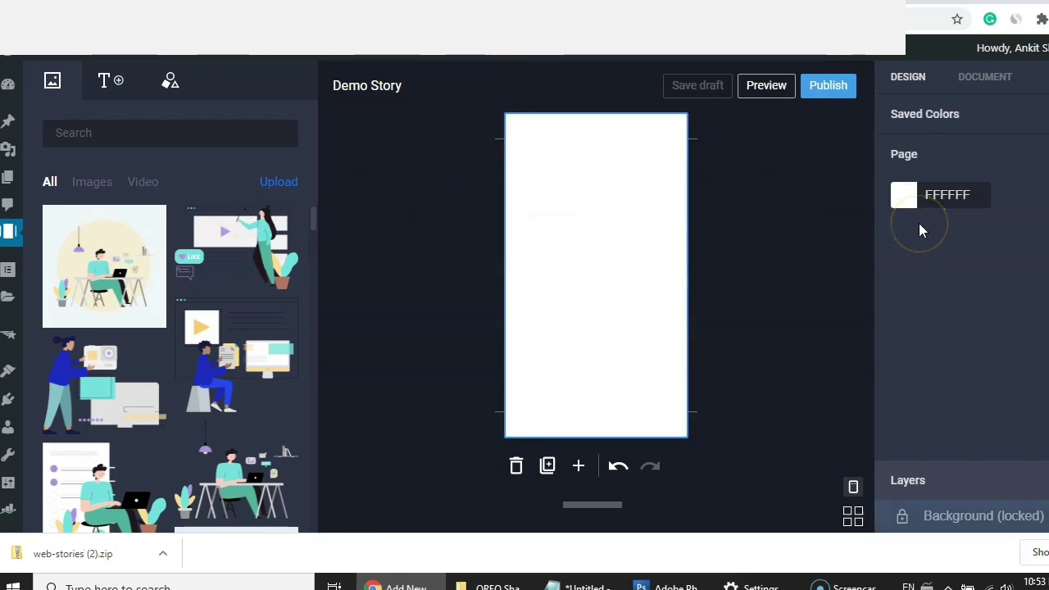
left_click(906, 199)
left_click_drag(754, 250, 681, 254)
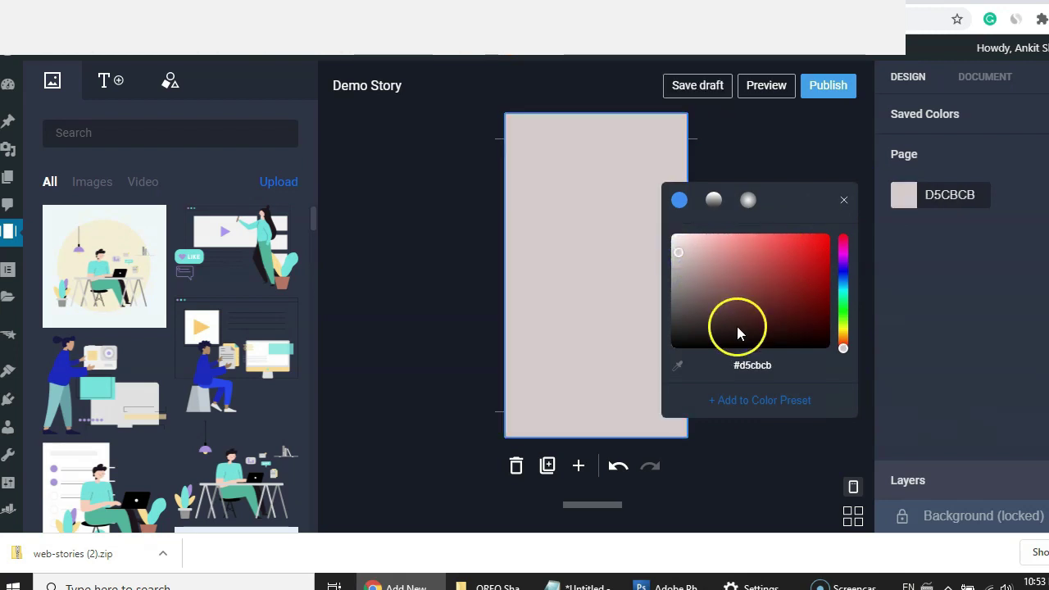
left_click(966, 248)
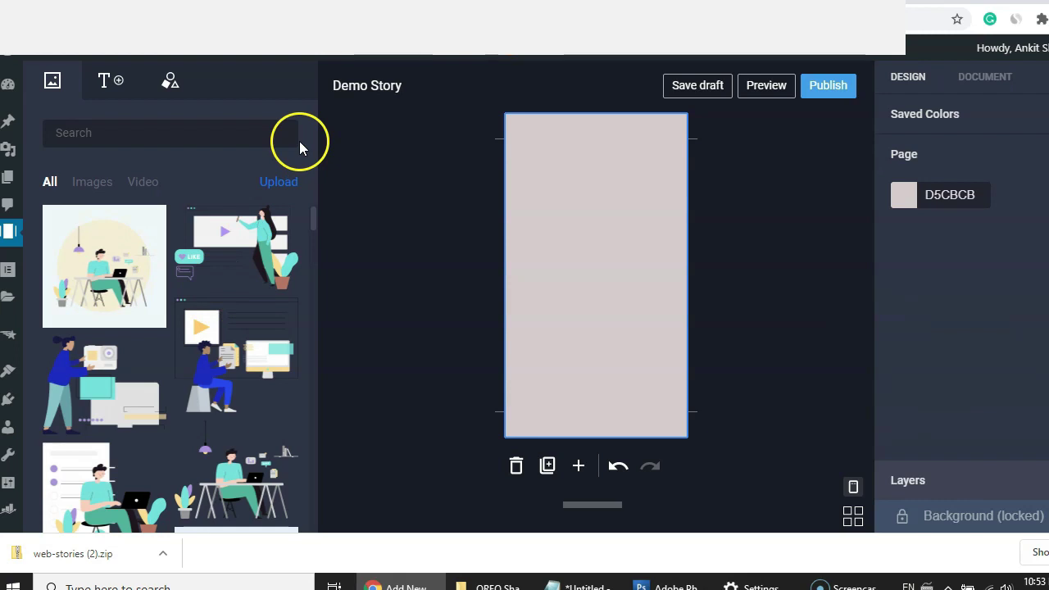
- Add a Heading near the page top reading 'Here is a sample heading 1'
left_click(103, 81)
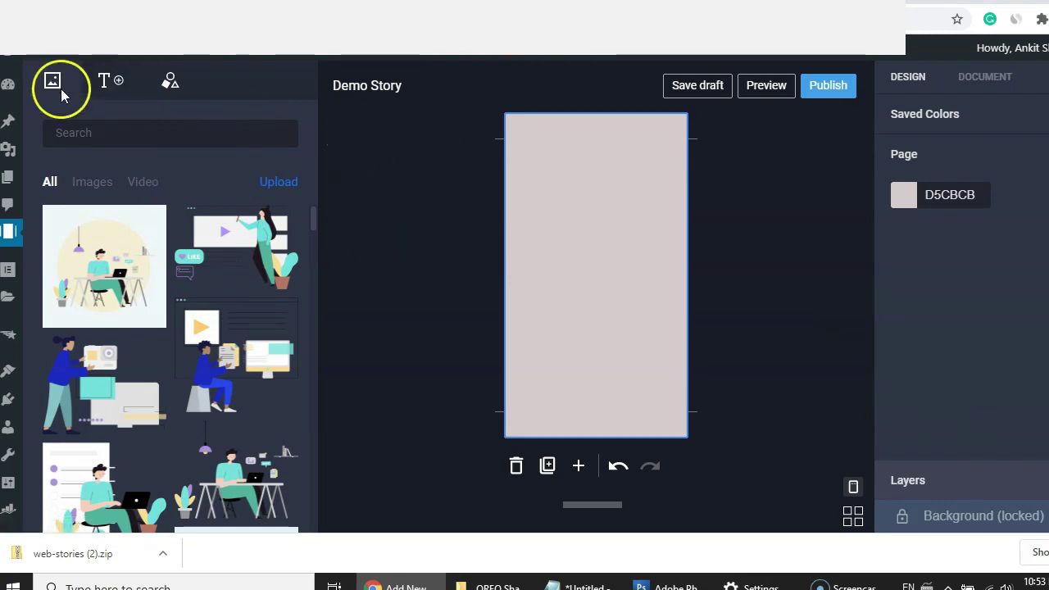
left_click(105, 85)
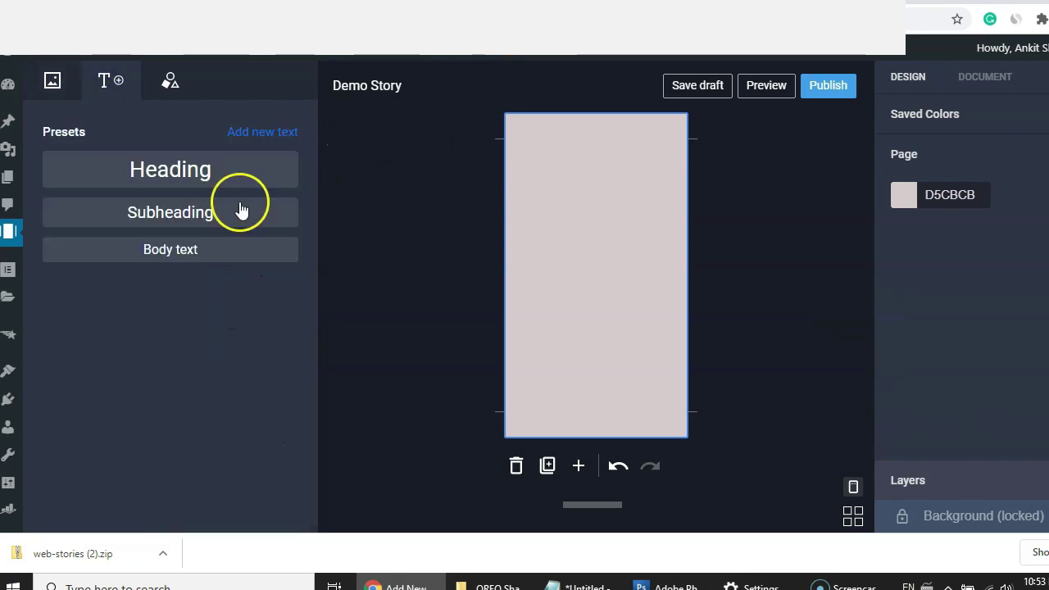
left_click(205, 174)
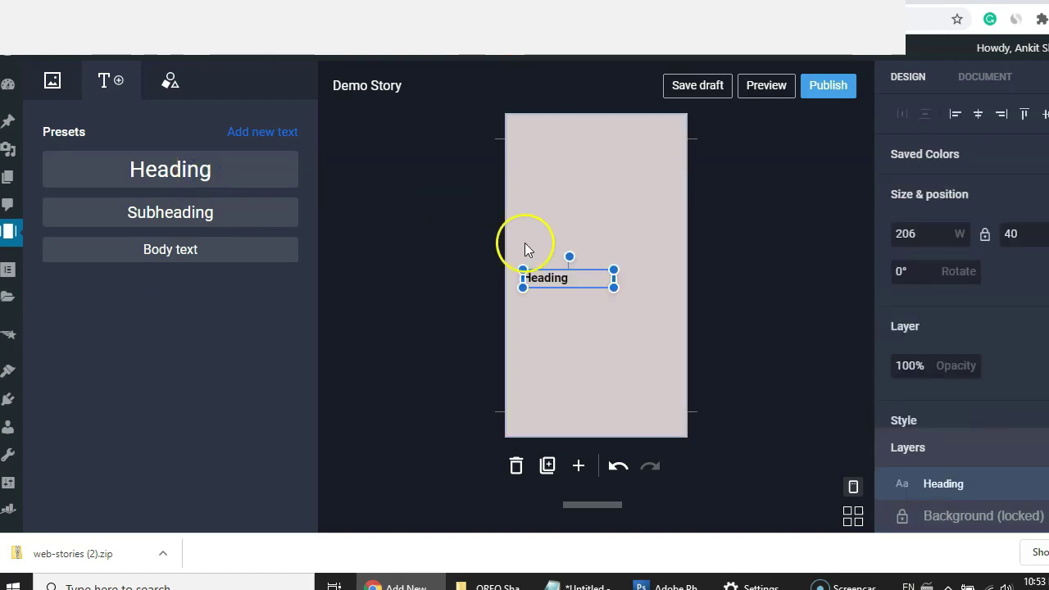
left_click_drag(546, 276, 551, 164)
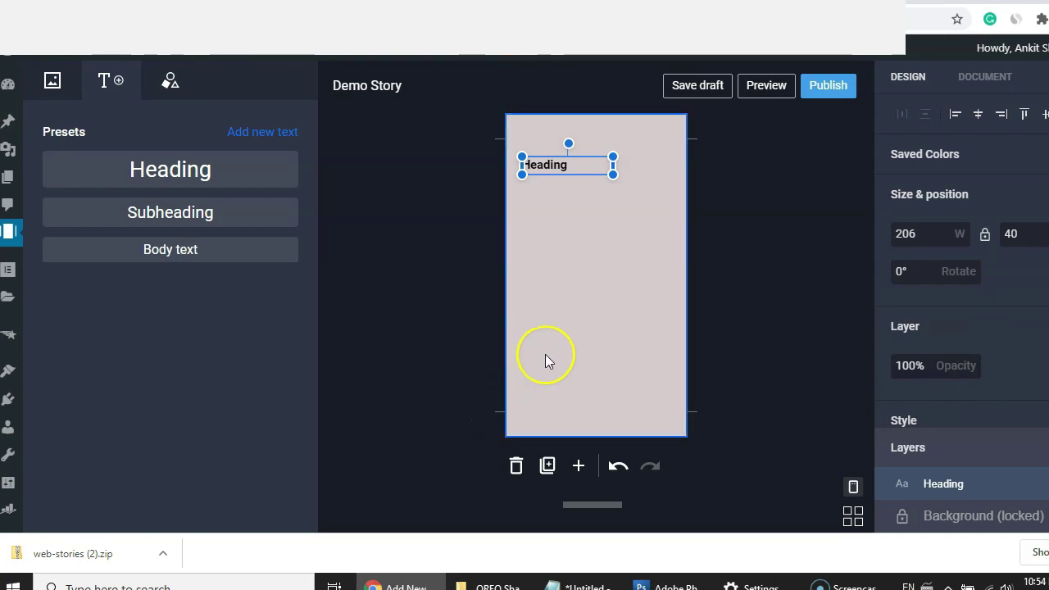
left_click(539, 168)
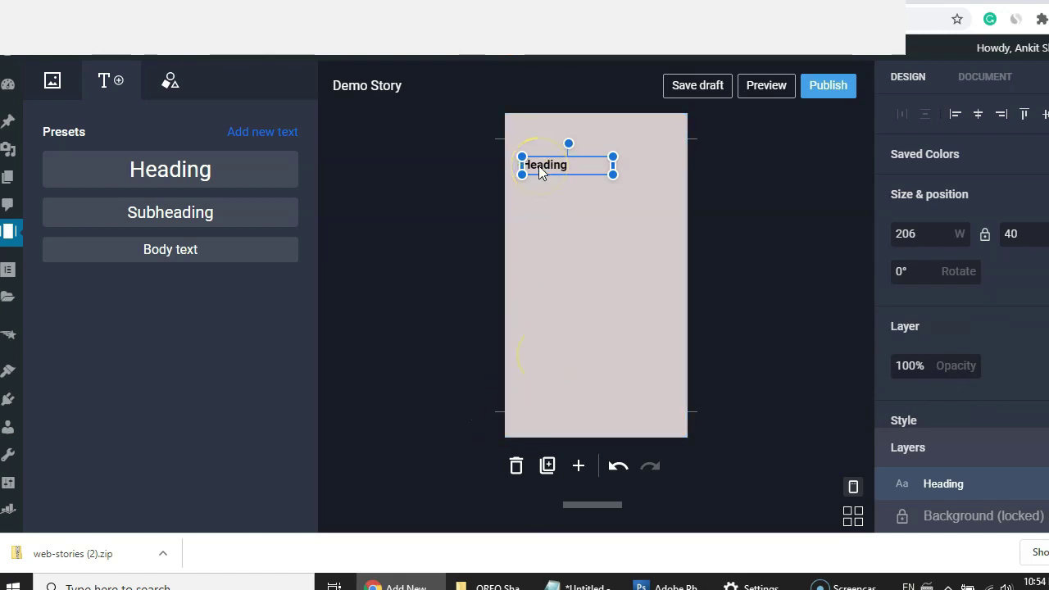
type("Here is a sample heading 1")
key("Escape")
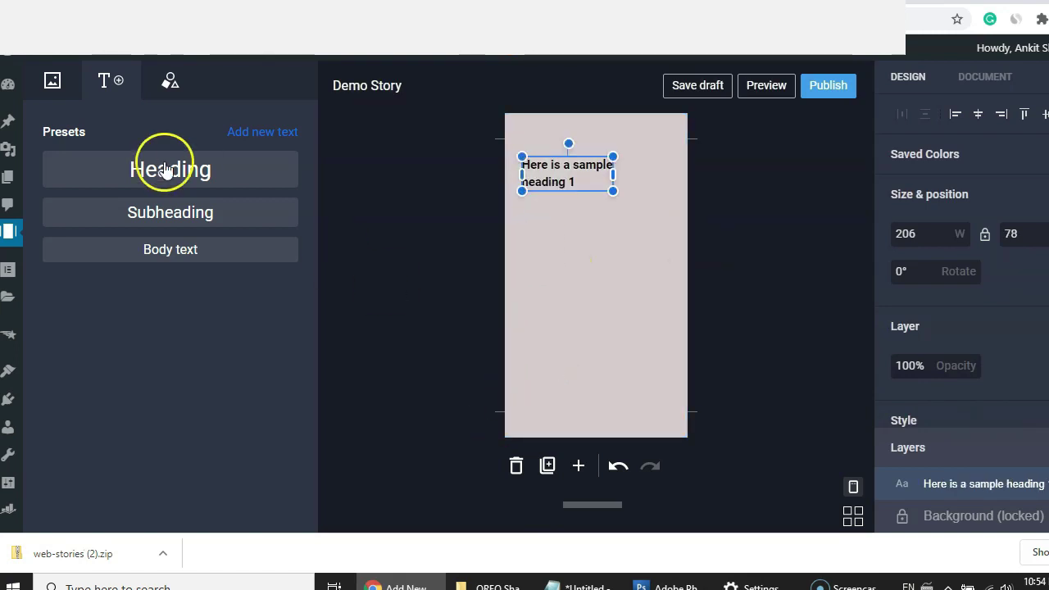
left_click(50, 90)
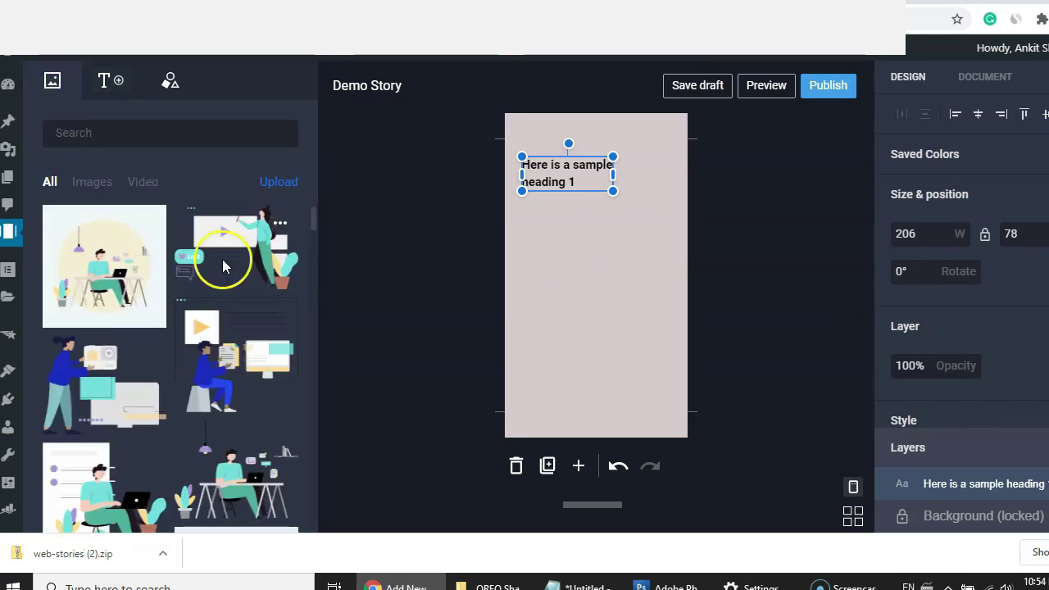
- Make the first desk illustration the page background and nudge the heading right and down
left_click_drag(79, 277, 573, 345)
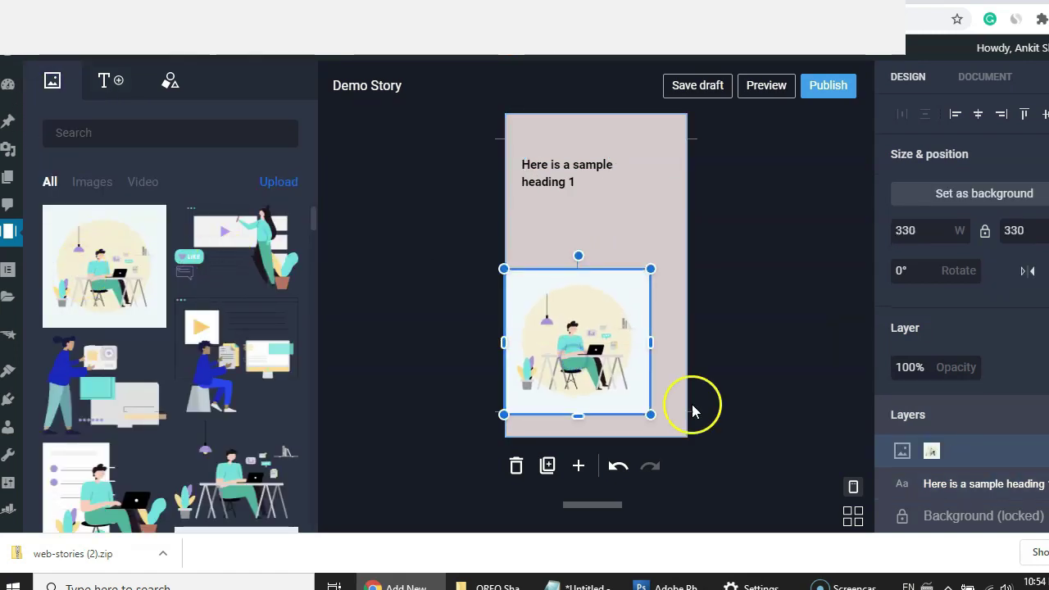
mouse_move(651, 415)
left_mouse_down()
mouse_move(694, 450)
mouse_move(665, 412)
mouse_move(686, 445)
mouse_move(687, 480)
mouse_move(653, 418)
mouse_move(663, 428)
left_mouse_up()
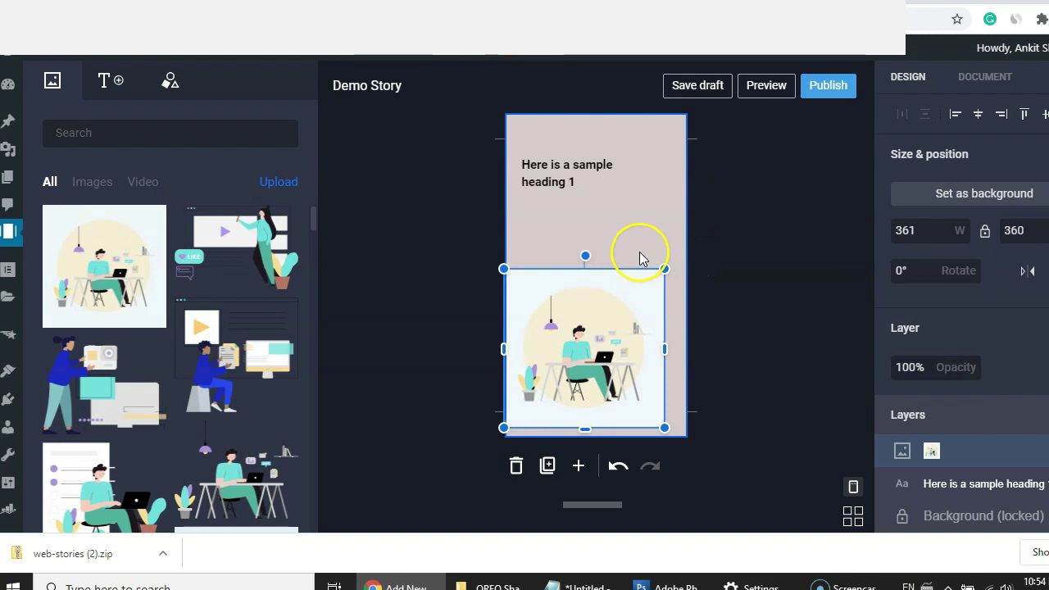
left_click(943, 200)
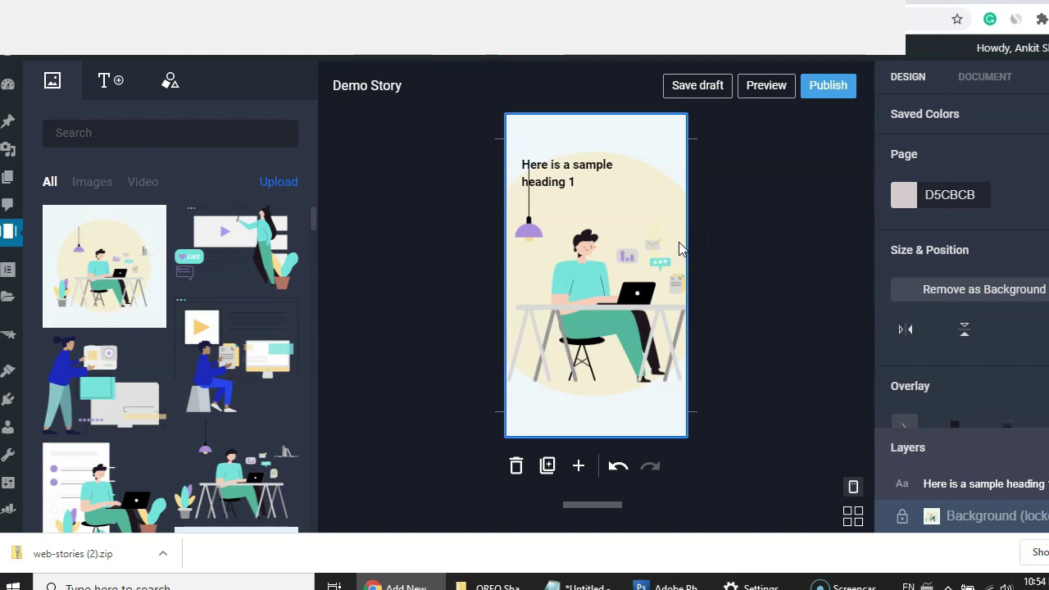
left_click_drag(546, 175, 576, 190)
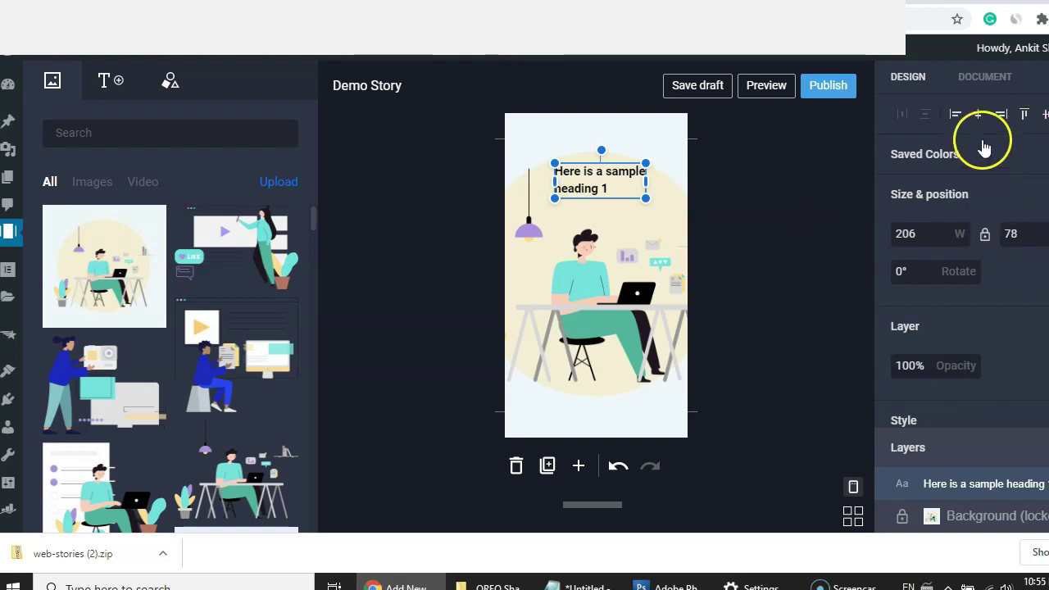
- Centre the heading horizontally on the page with the alignment buttons
left_click(956, 114)
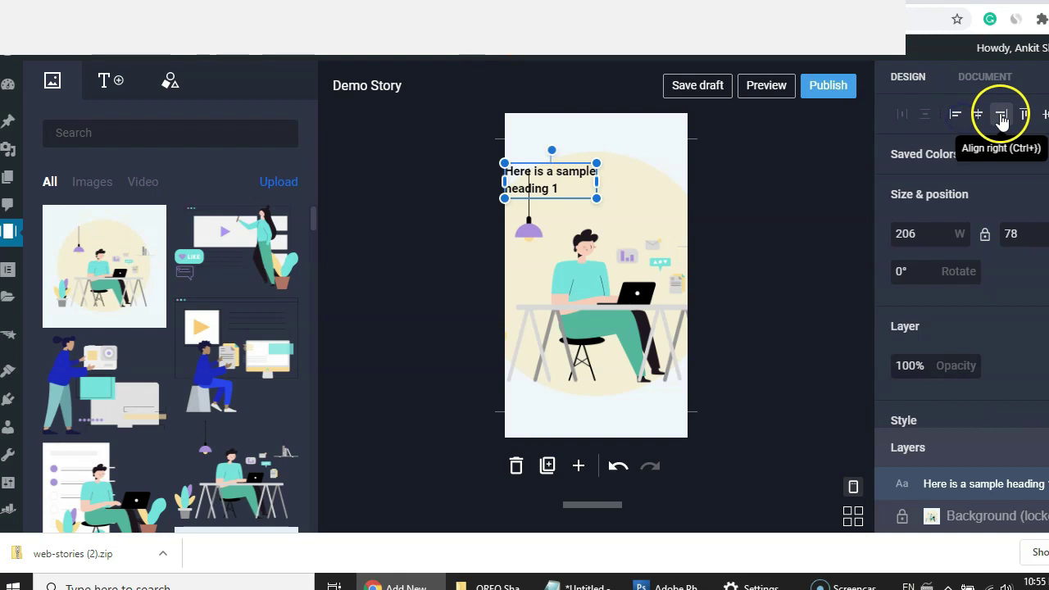
left_click(1001, 117)
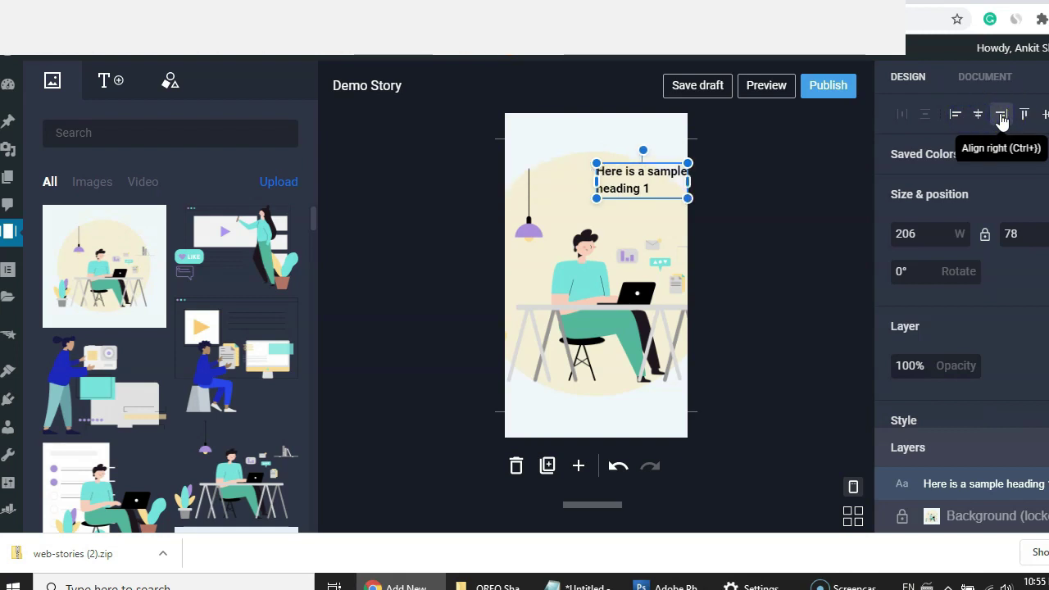
left_click(982, 117)
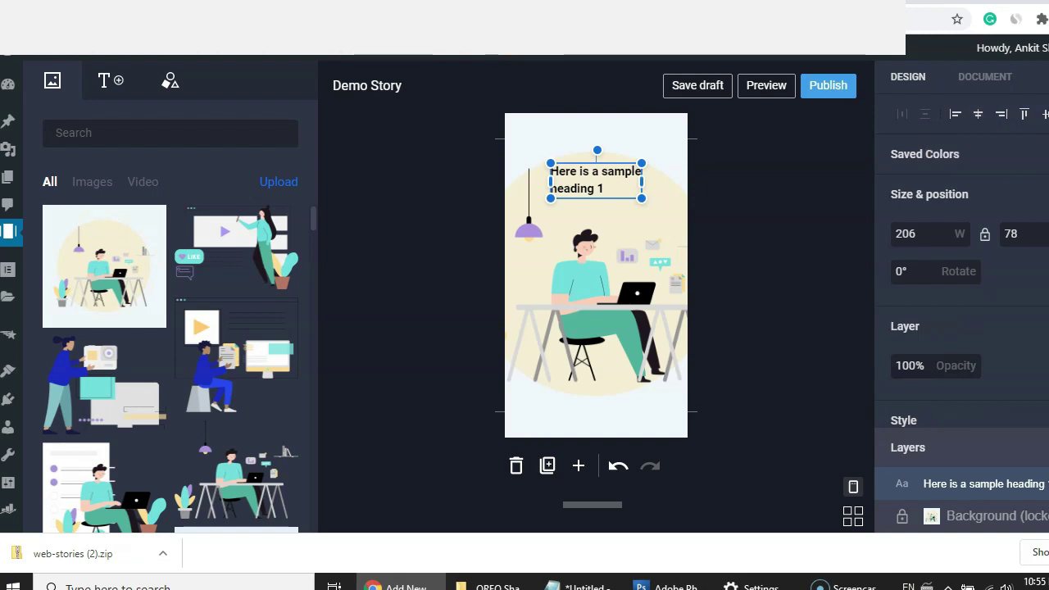
- Rotate the heading to 56°, then drag it back to nearly horizontal
scroll(967, 287, "down", 1)
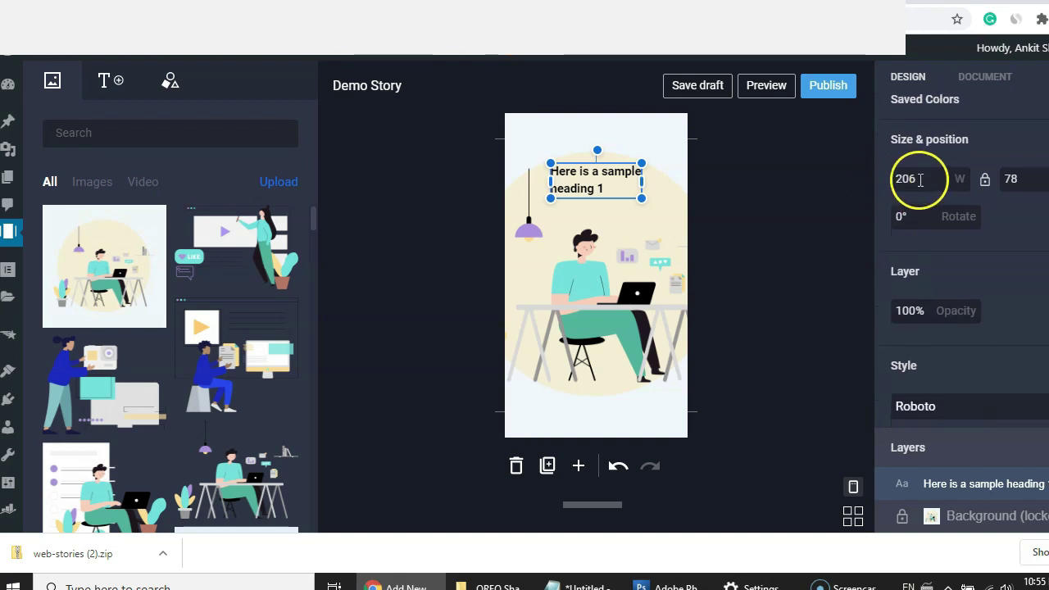
left_click(926, 218)
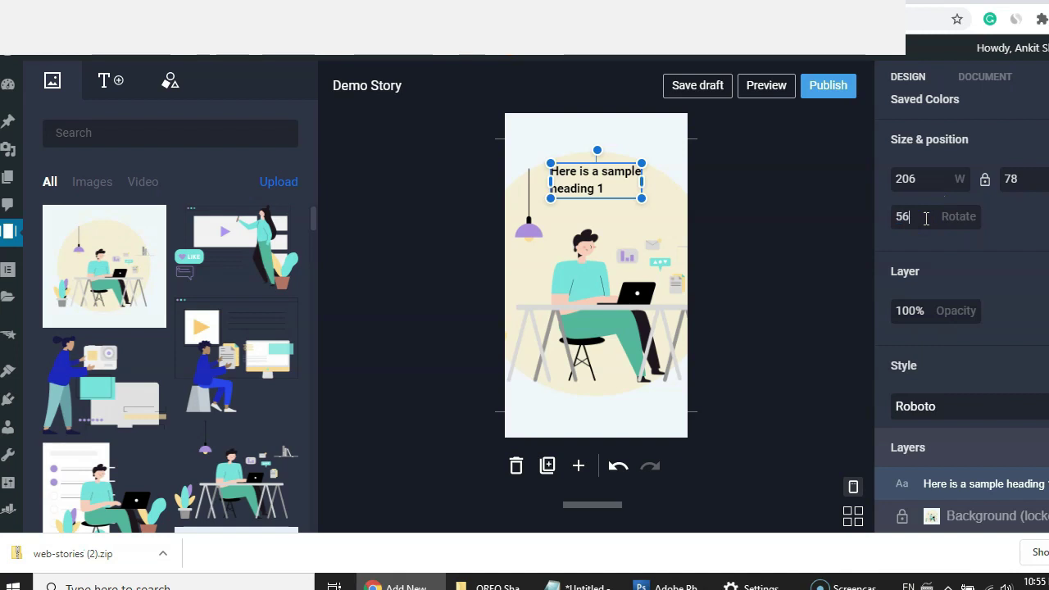
type("56")
key("Return")
scroll(934, 243, "down", 1)
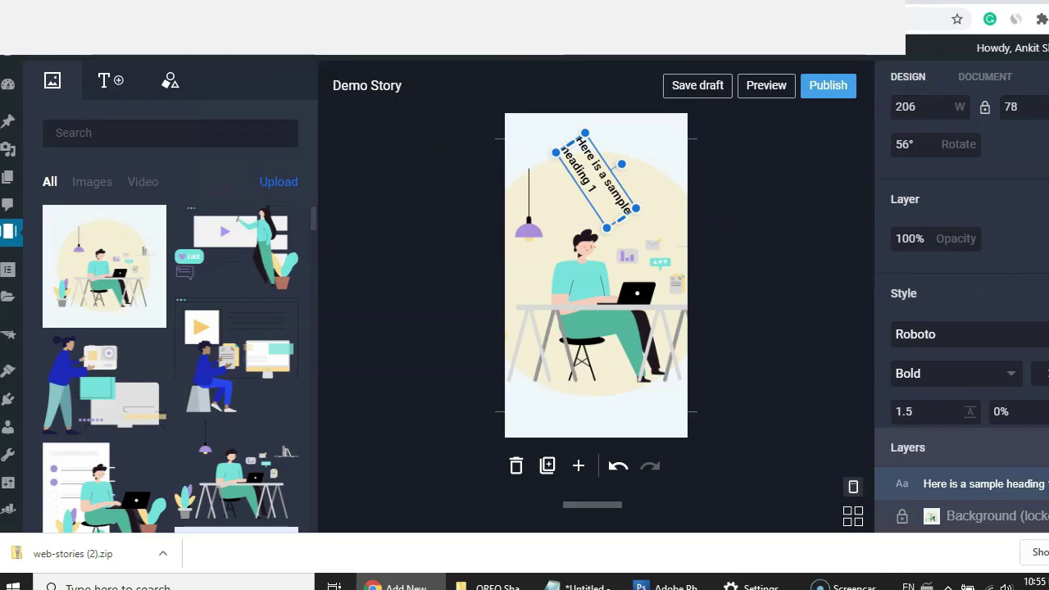
scroll(967, 271, "down", 2)
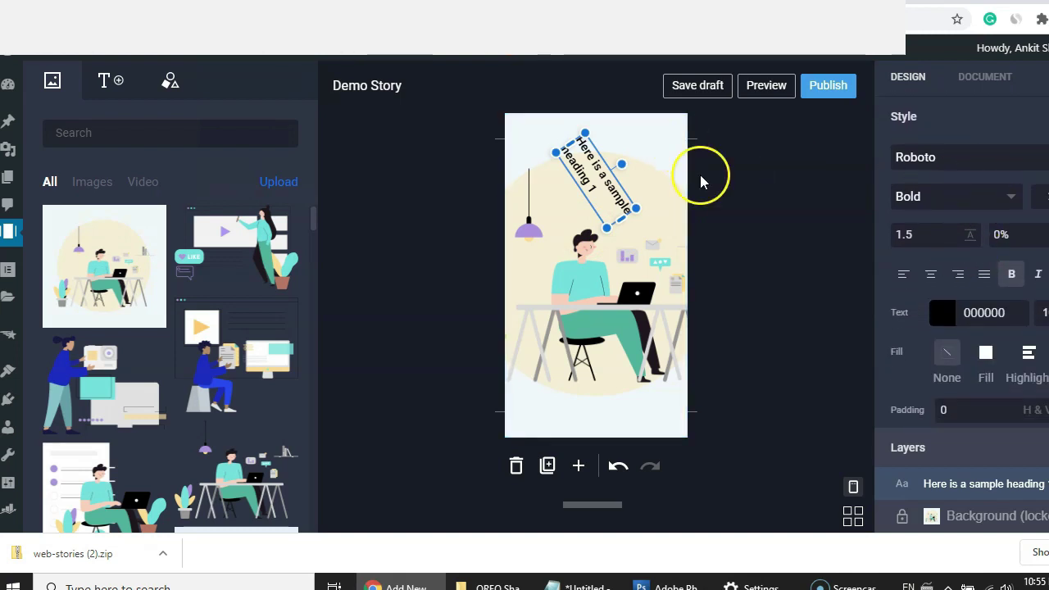
left_click_drag(613, 168, 598, 175)
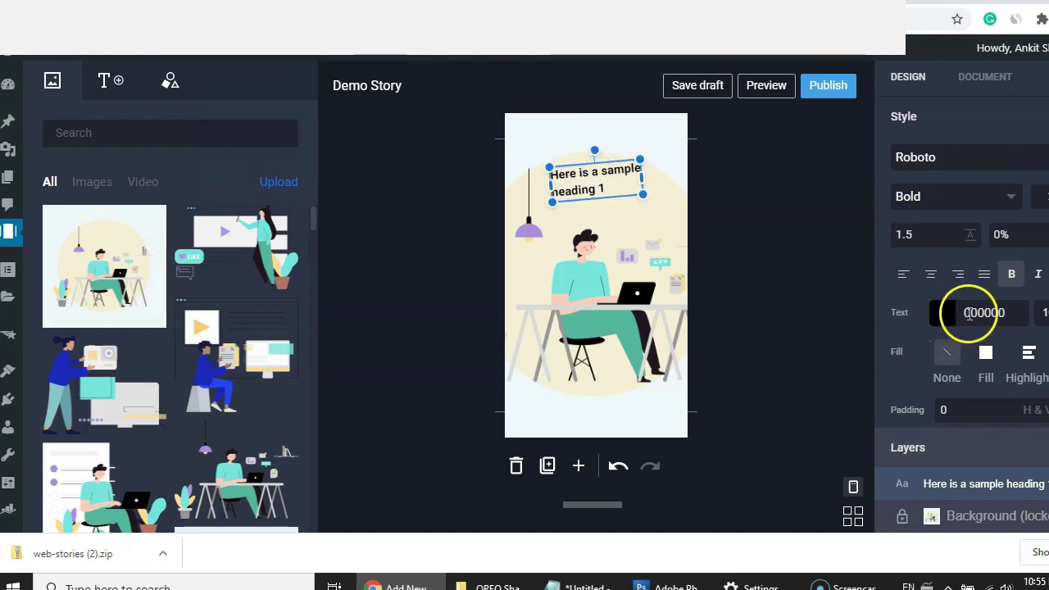
- Set the heading fill to Highlight with red FF3434
left_click(968, 313)
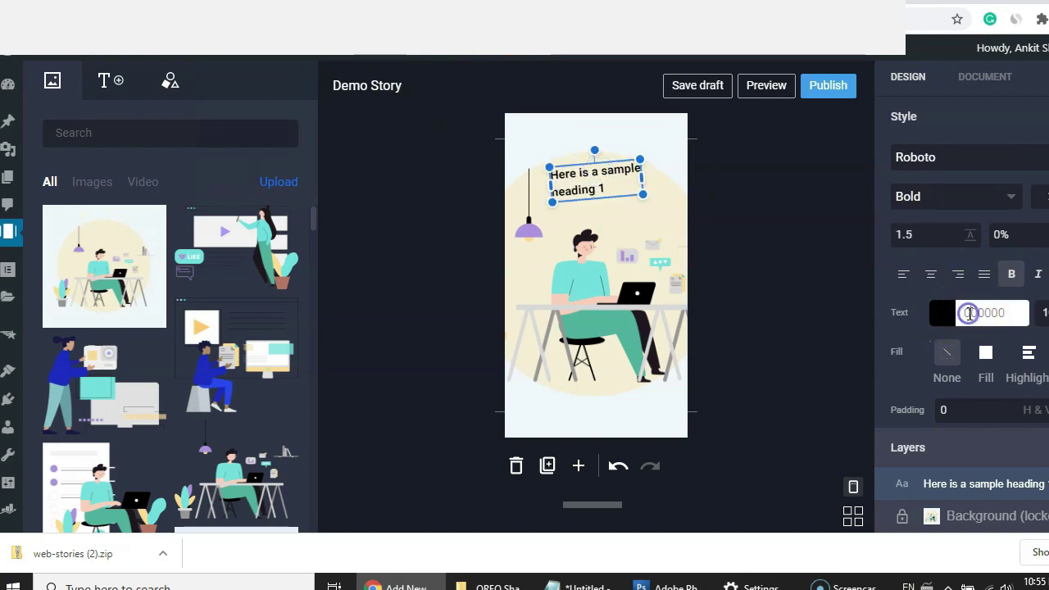
left_click(1029, 359)
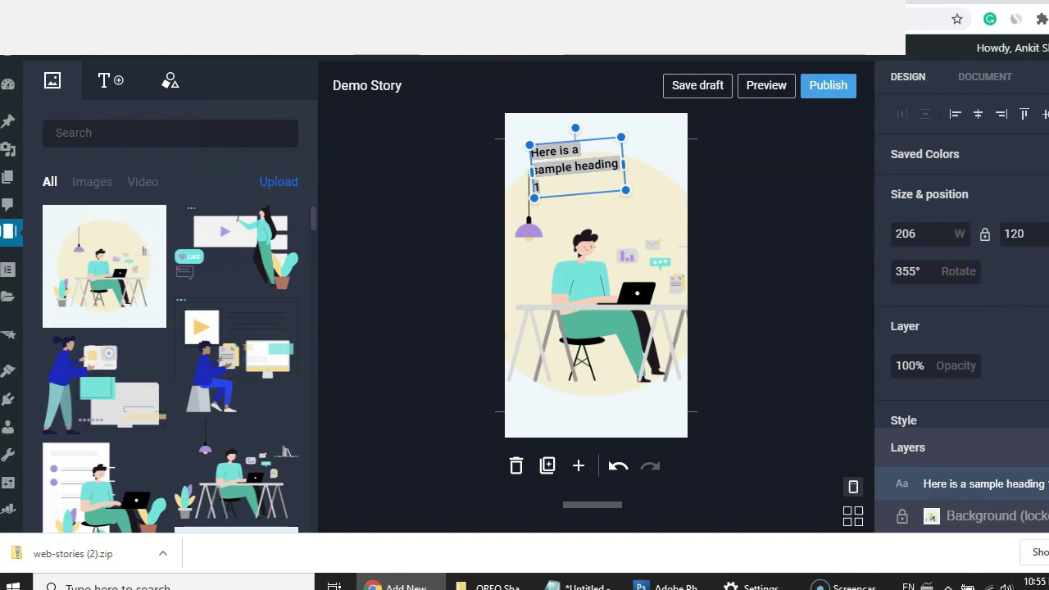
scroll(967, 262, "down", 4)
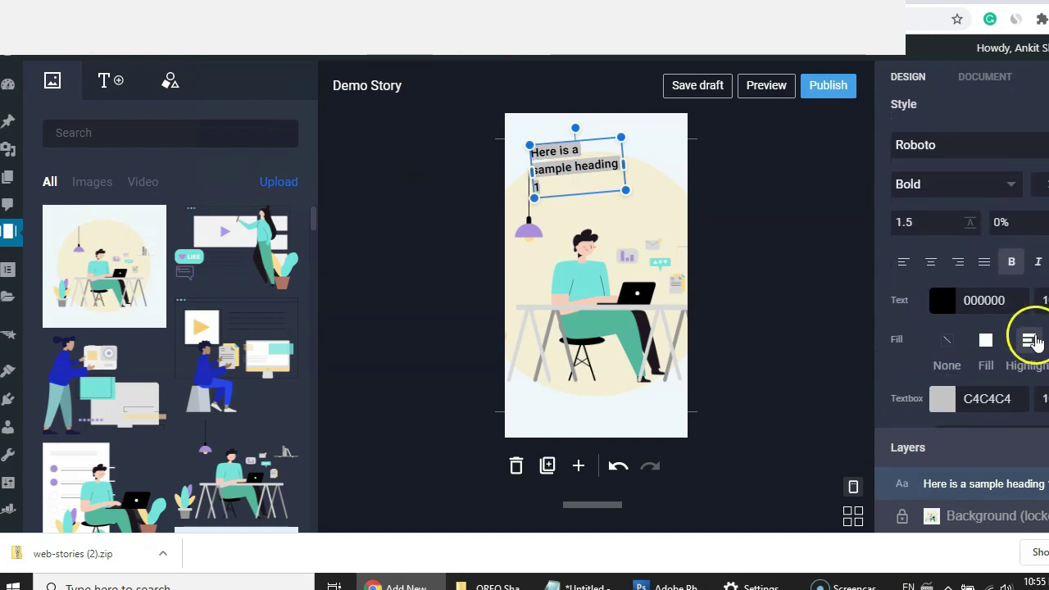
left_click(942, 398)
mouse_move(758, 375)
left_mouse_down()
mouse_move(746, 391)
mouse_move(785, 368)
left_mouse_up()
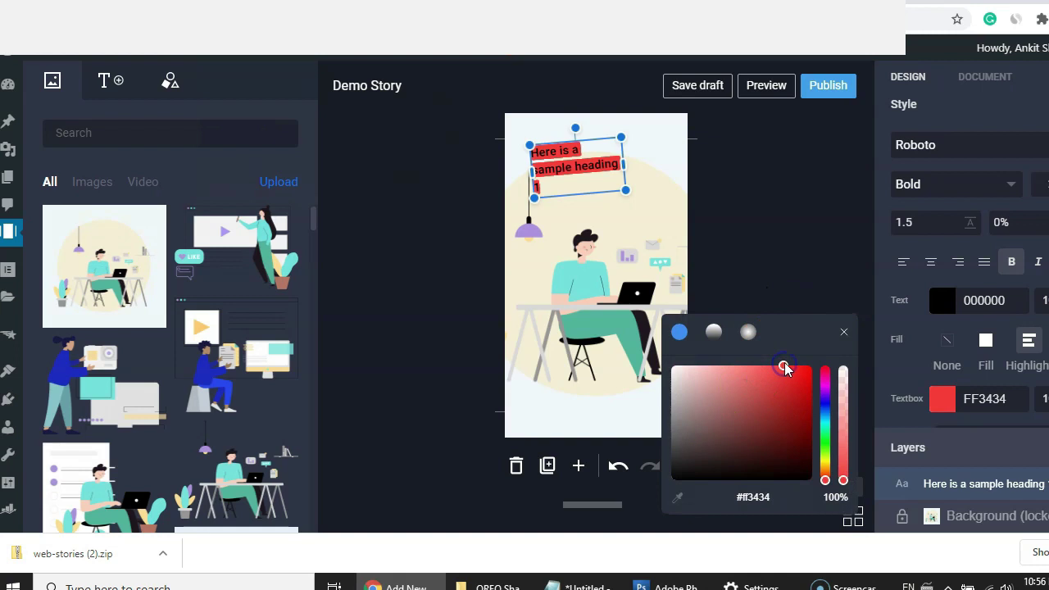
left_click(810, 263)
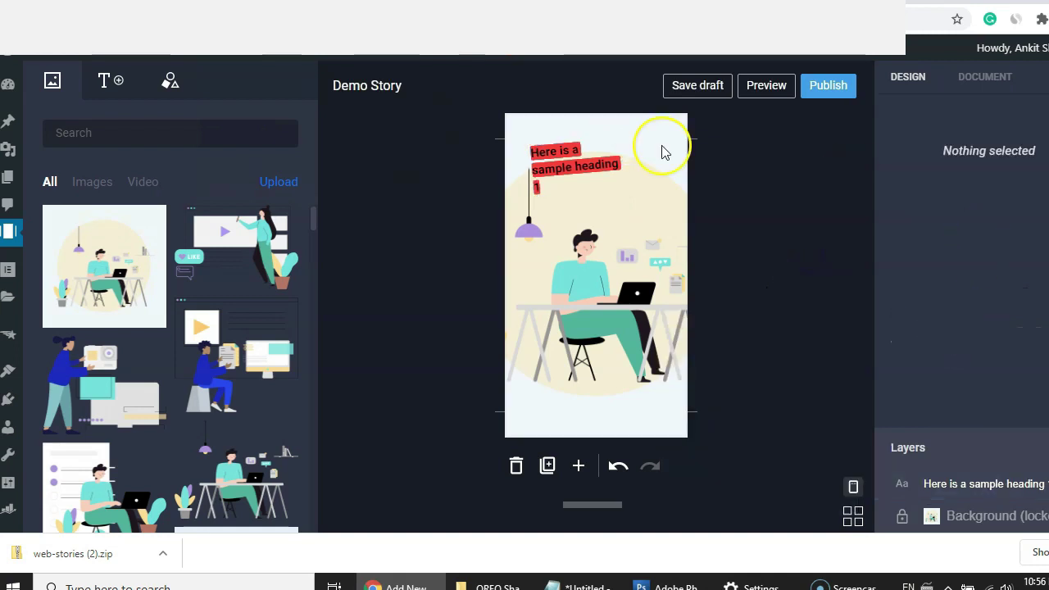
- Reselect the heading and enter its Link web address field
left_click(574, 164)
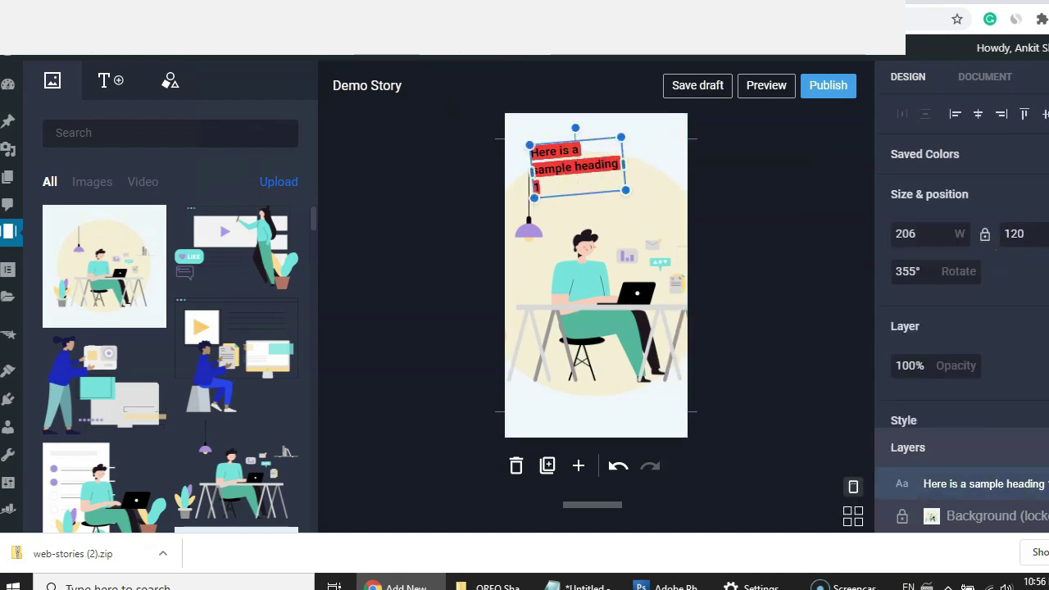
scroll(967, 287, "down", 5)
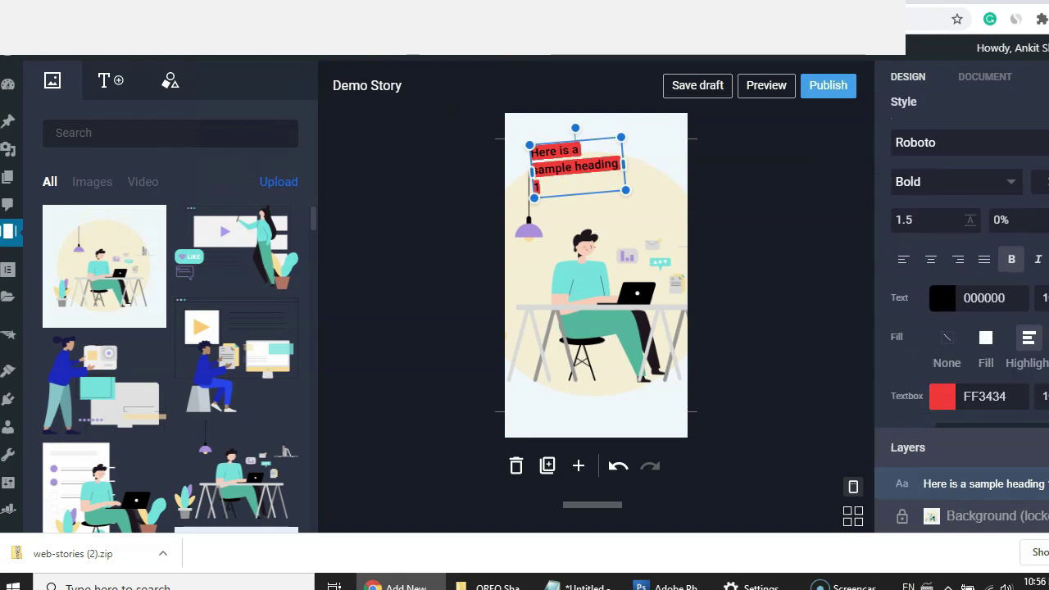
scroll(967, 287, "down", 2)
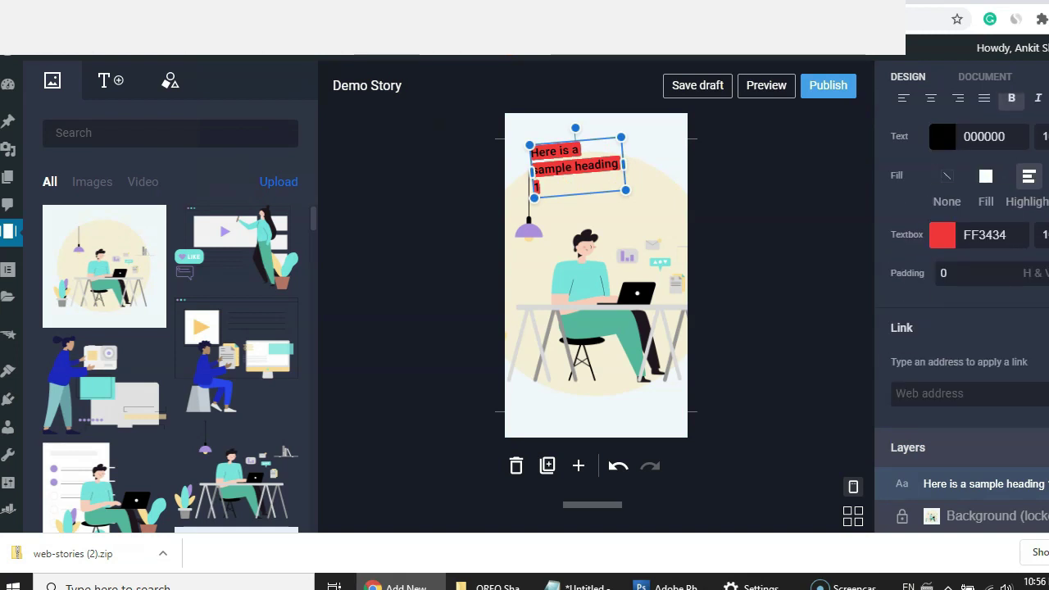
left_click(962, 394)
left_click(730, 225)
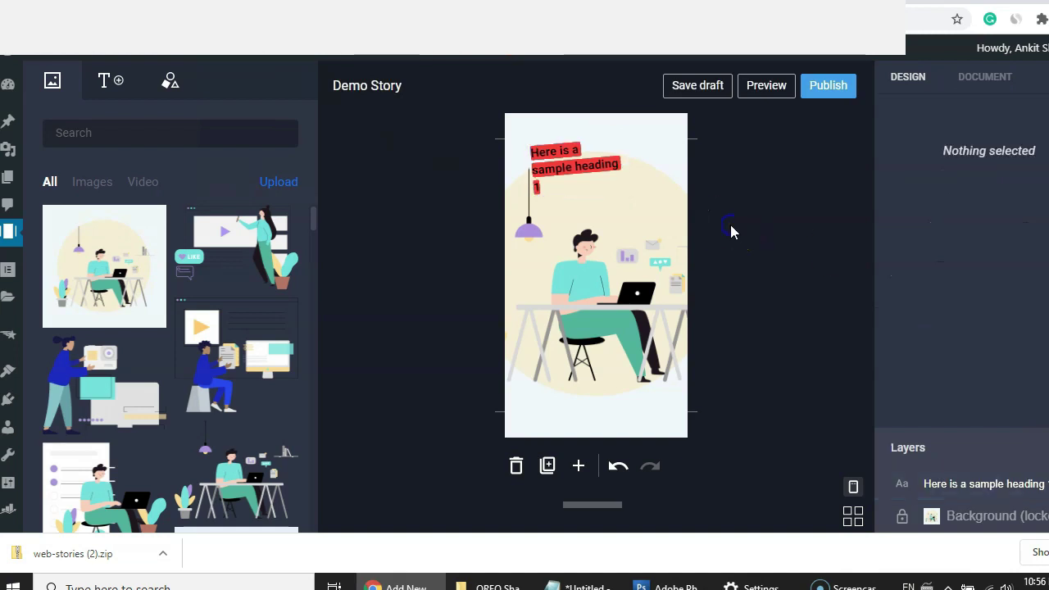
left_click(596, 161)
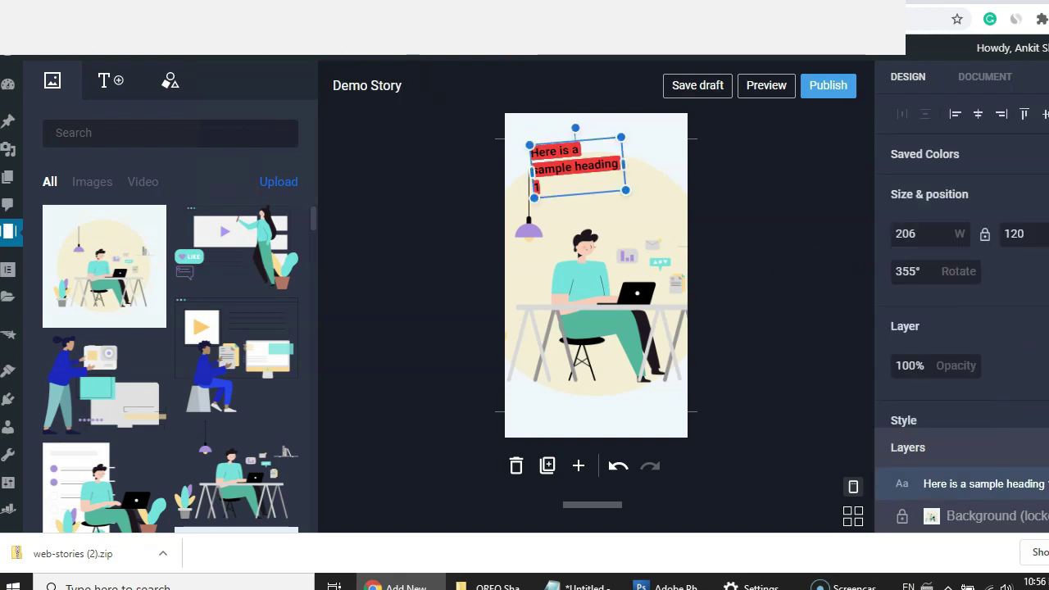
scroll(967, 270, "down", 6)
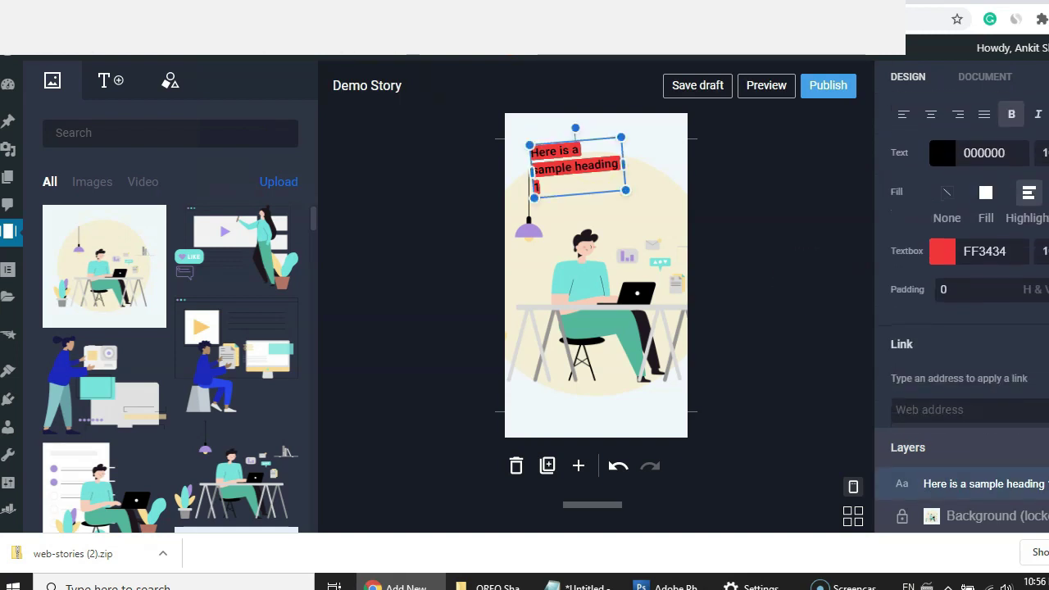
scroll(986, 379, "down", 3)
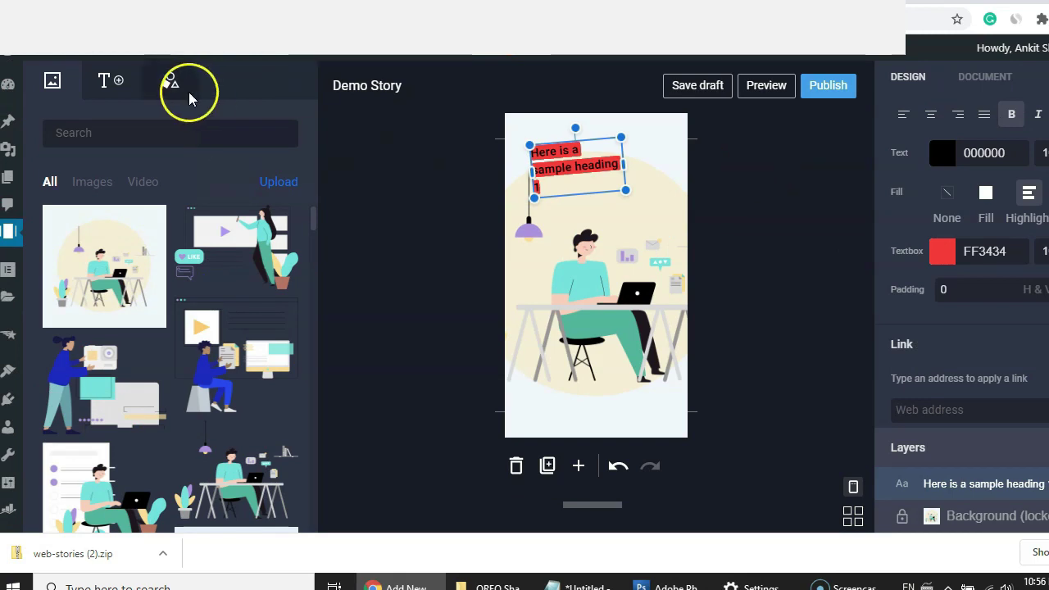
- Add a grey blob from the basic shapes and move it over the heading
left_click(168, 85)
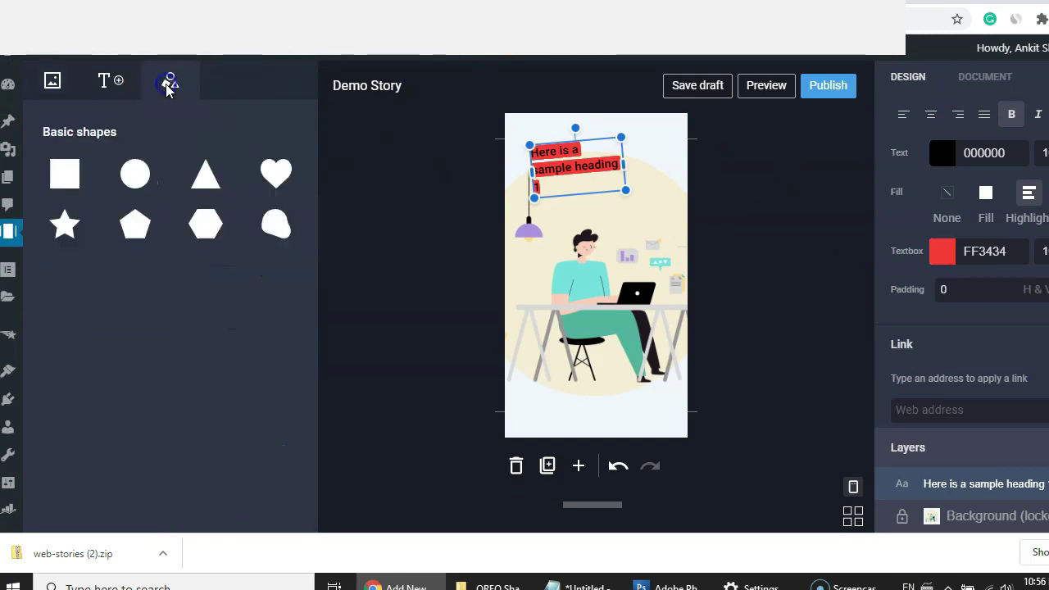
left_click(276, 236)
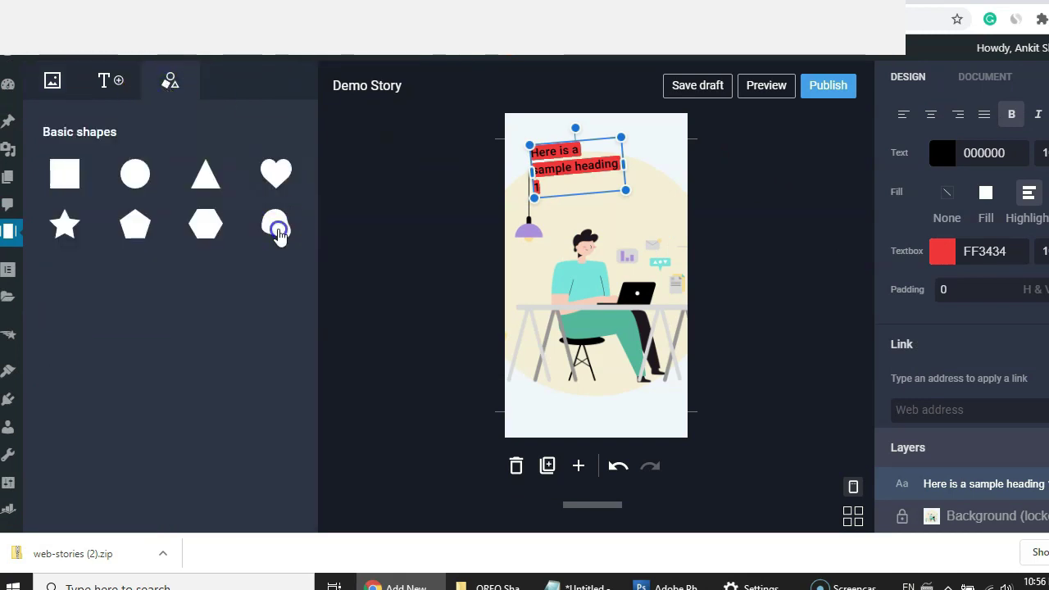
left_click_drag(500, 187, 562, 162)
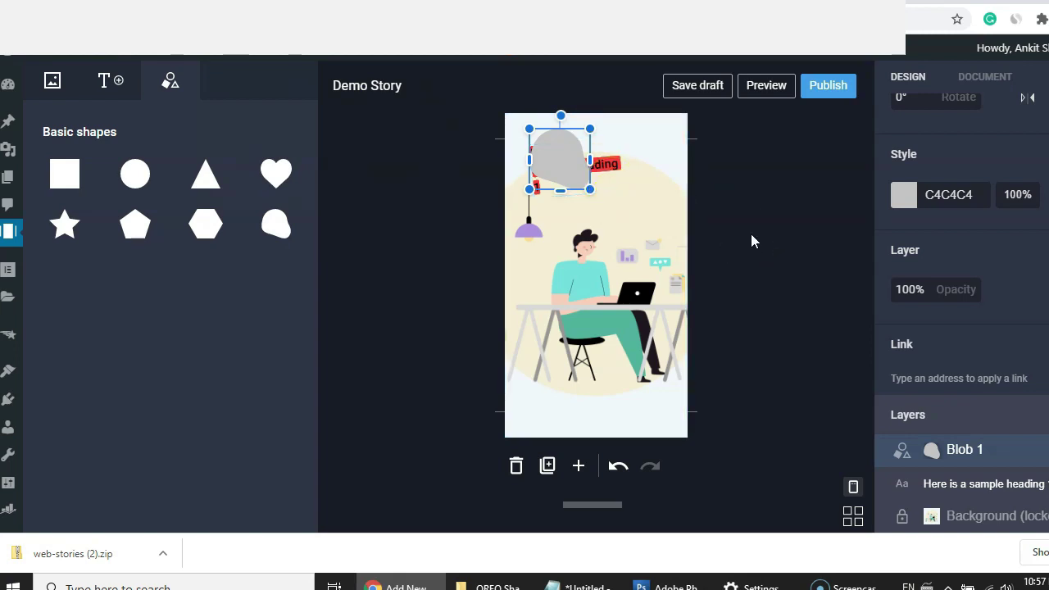
left_click(673, 272)
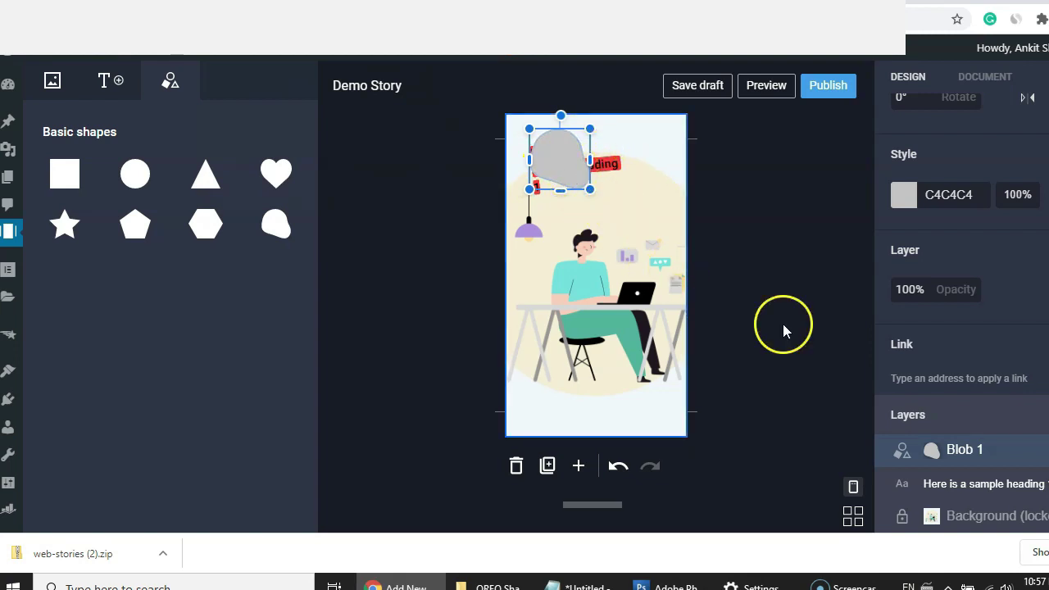
- Move Blob 1 below the heading in the Layers panel so it sits behind
left_click(1001, 451)
left_click_drag(992, 459, 990, 490)
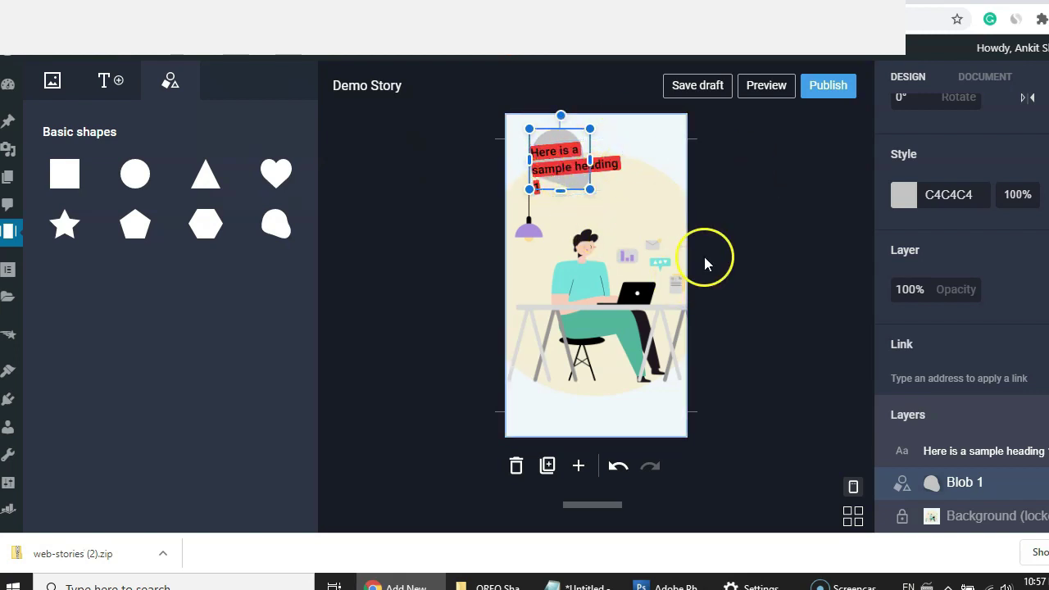
left_click(779, 276)
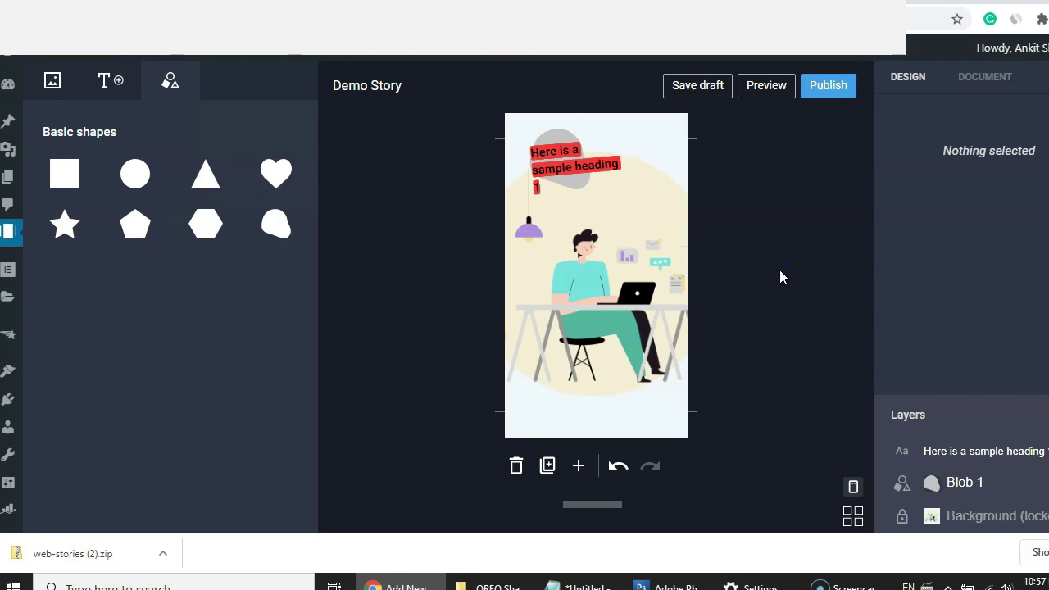
left_click(565, 211)
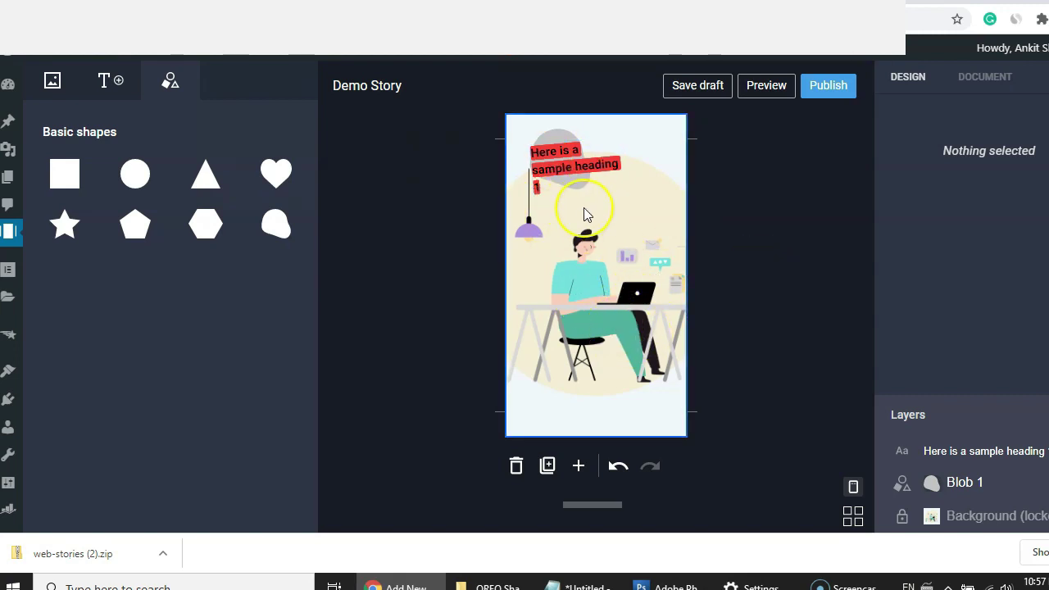
- Duplicate the page, change its heading to 'Here is a sample heading 2', and add a blank third page
left_click(547, 466)
mouse_move(551, 507)
left_mouse_down()
mouse_move(617, 515)
mouse_move(586, 508)
left_mouse_up()
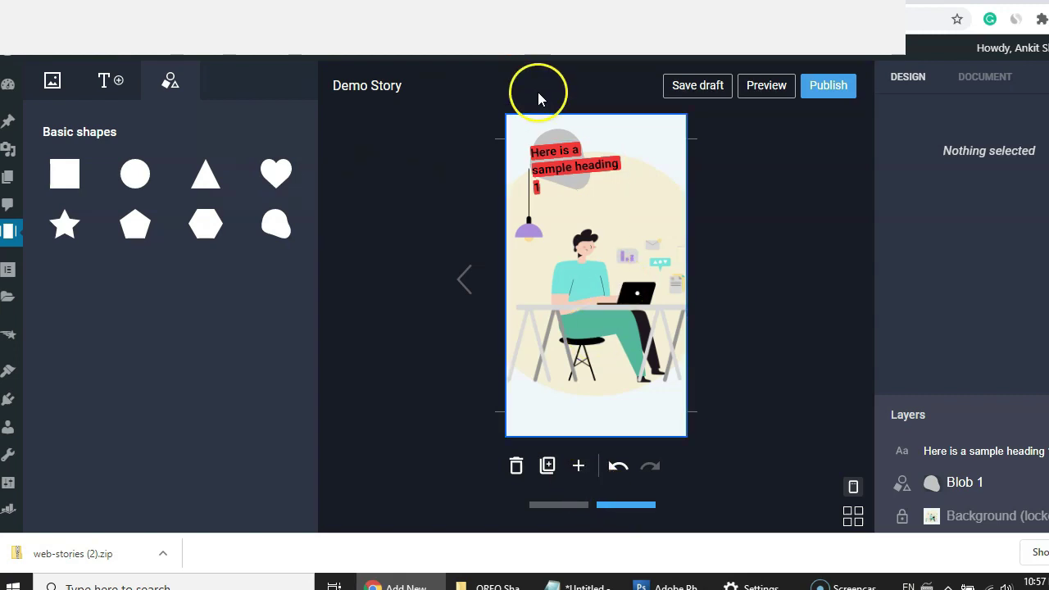
left_click(543, 166)
left_click(591, 167)
key("BackSpace")
type("2")
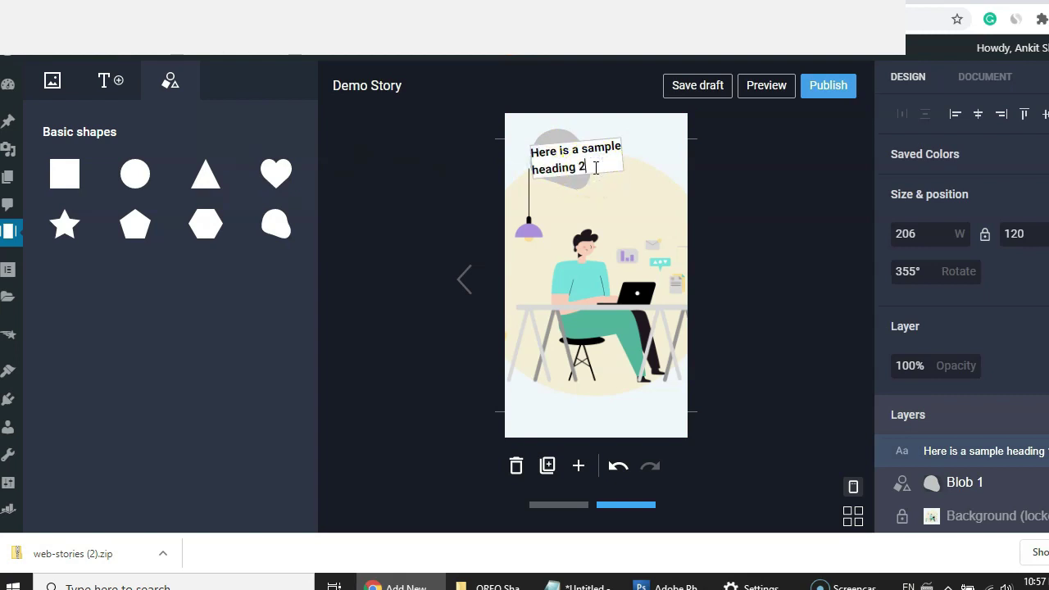
left_click(778, 234)
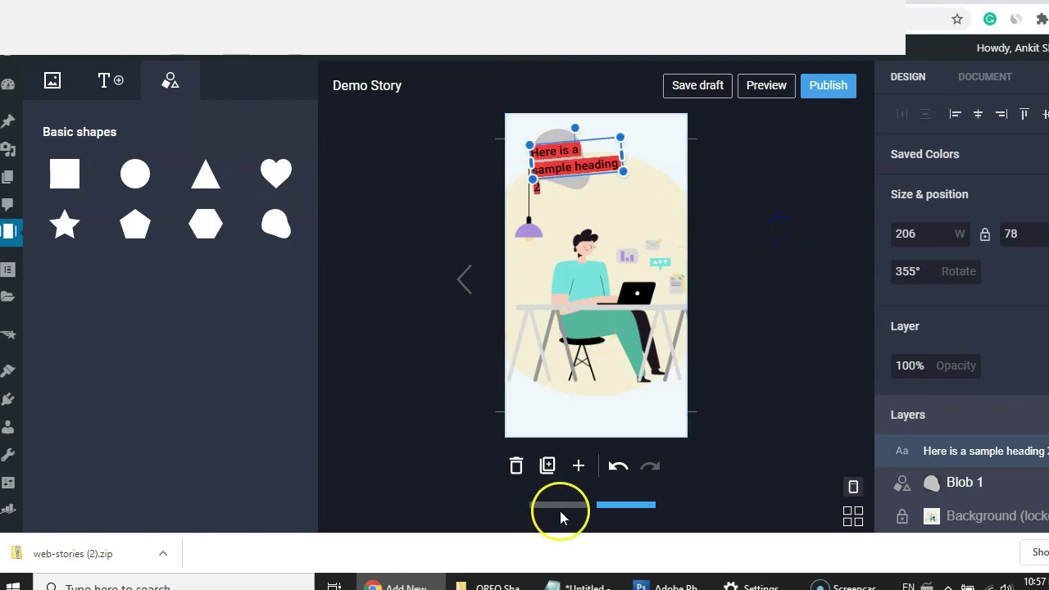
left_click(578, 465)
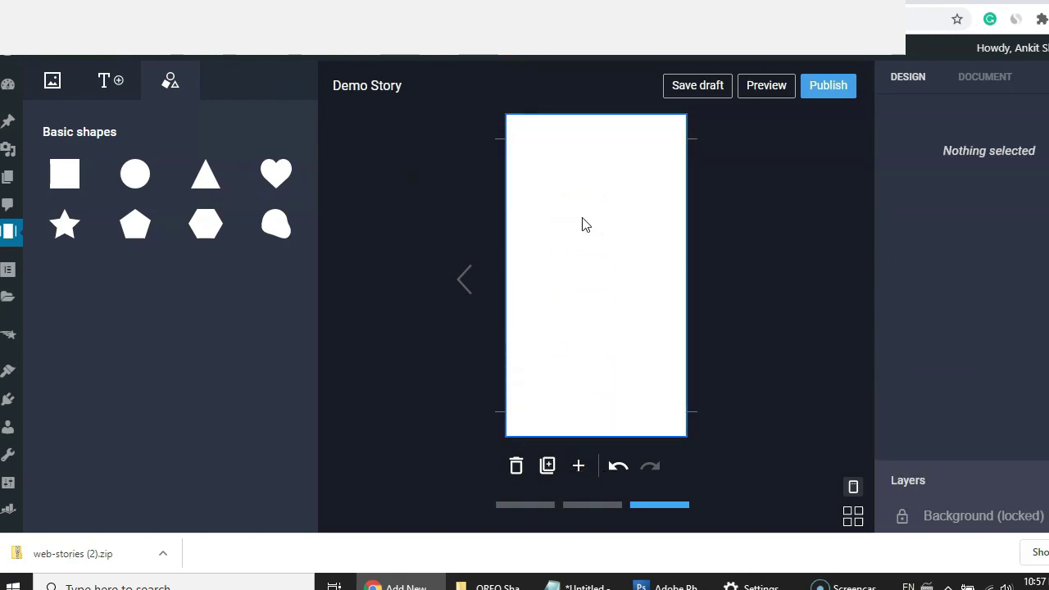
- Add a grey 137×137 square rectangle and position it at the page's middle-right
left_click(329, 232)
left_click(63, 174)
left_click_drag(540, 181, 619, 271)
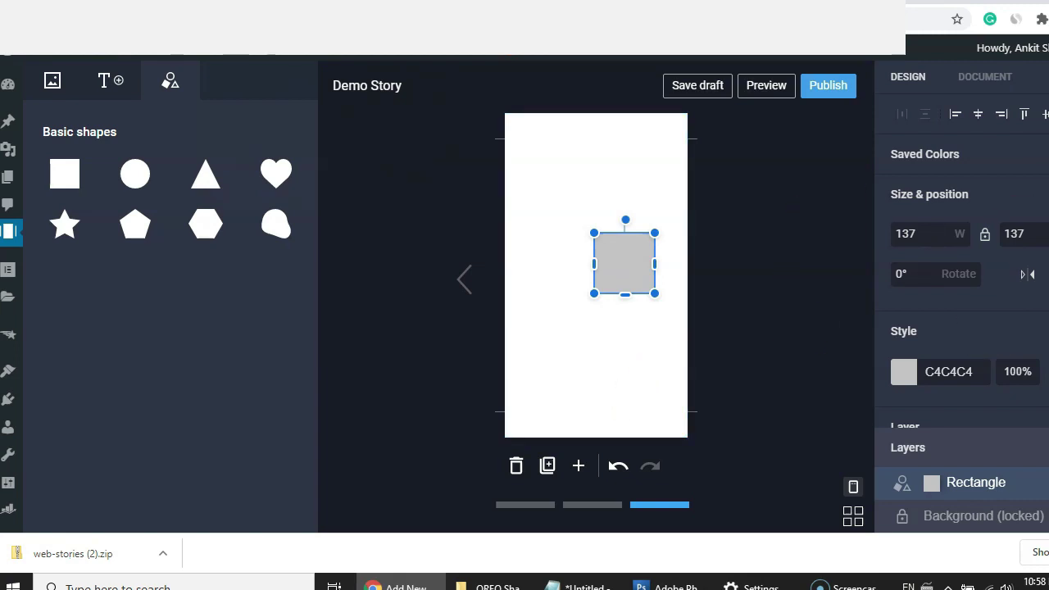
scroll(962, 270, "down", 2)
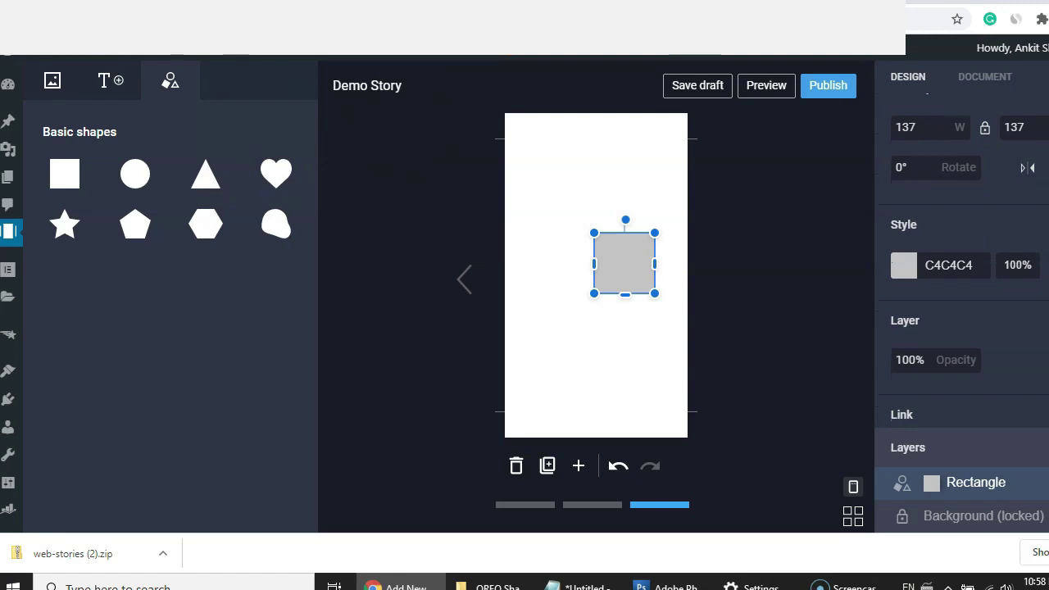
scroll(962, 271, "down", 2)
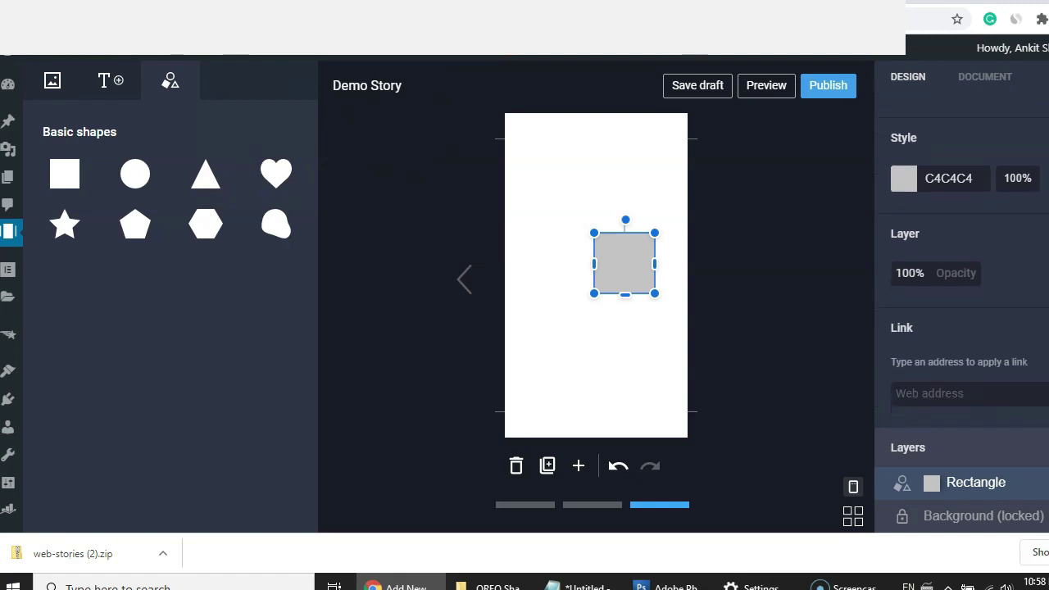
scroll(962, 271, "up", 3)
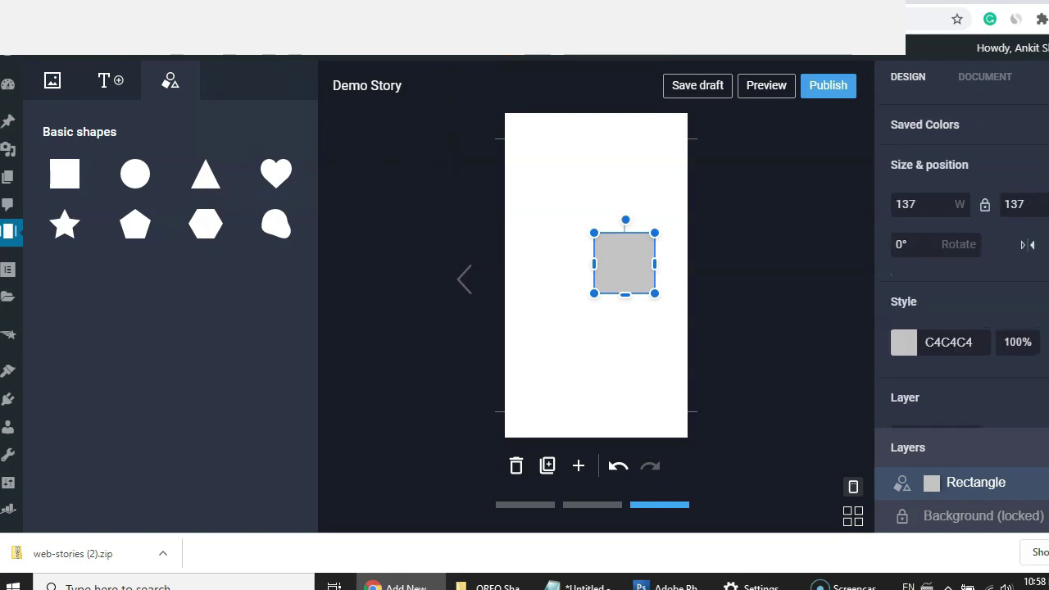
- Save the draft and review Document settings: Status & Visibility, Publishing and Permalink
left_click(688, 83)
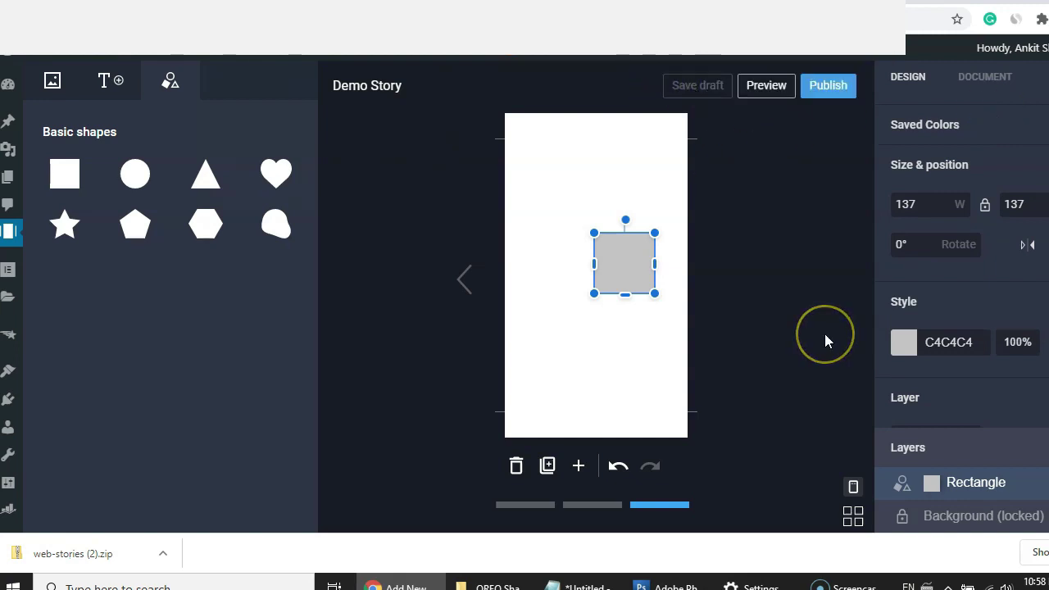
left_click(978, 79)
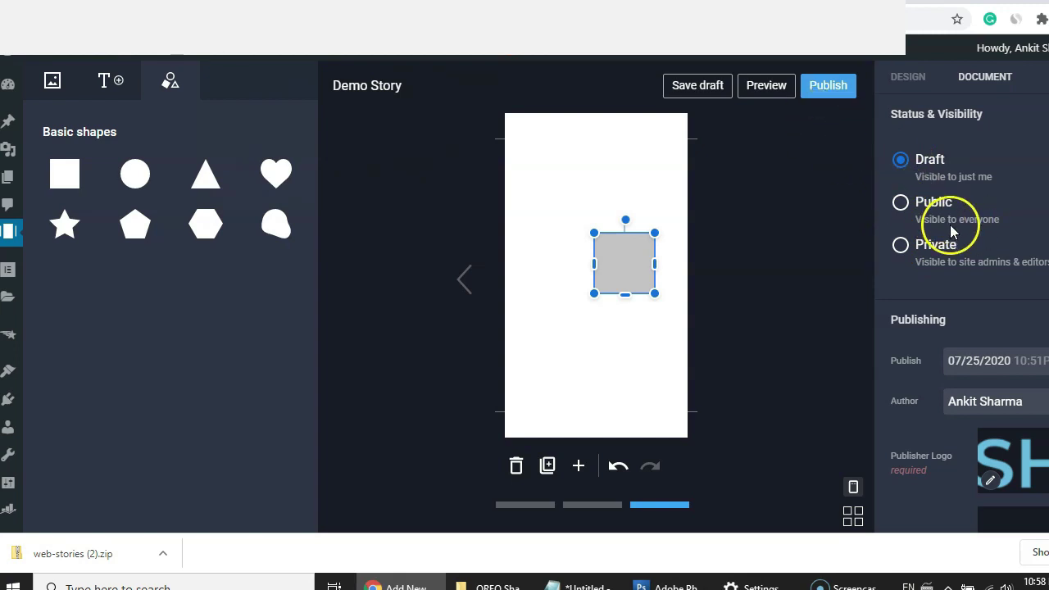
scroll(917, 195, "down", 2)
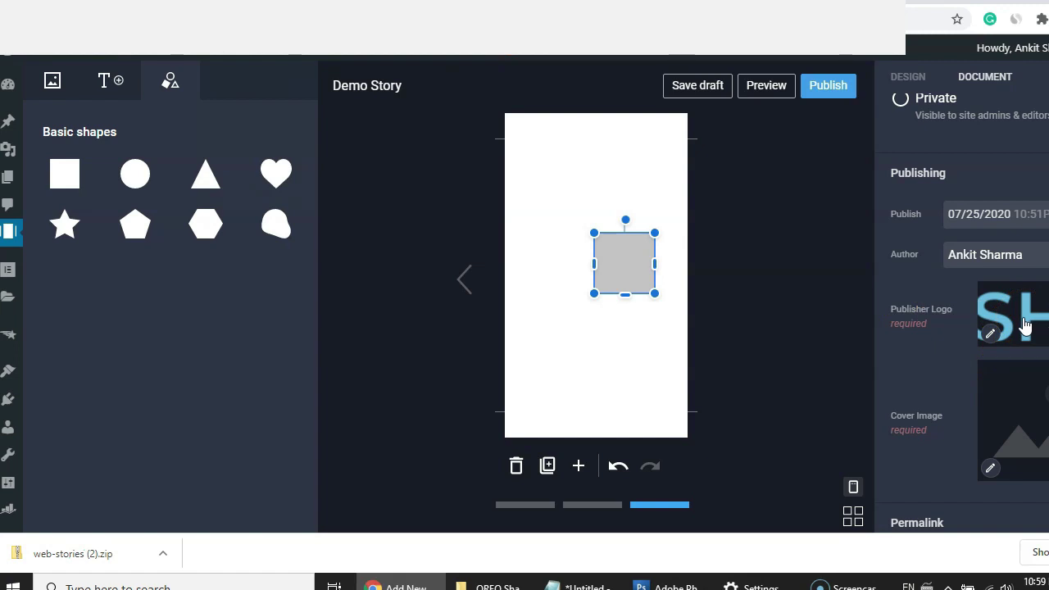
scroll(1025, 326, "down", 3)
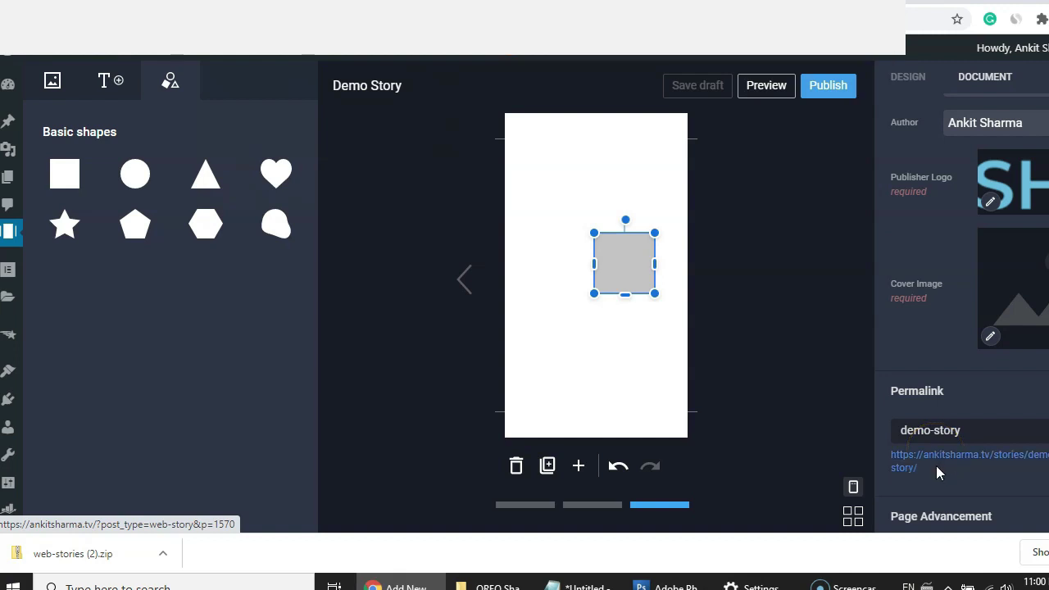
- Keep the story's permalink slug as demo-story after a trial edit
left_click(1004, 425)
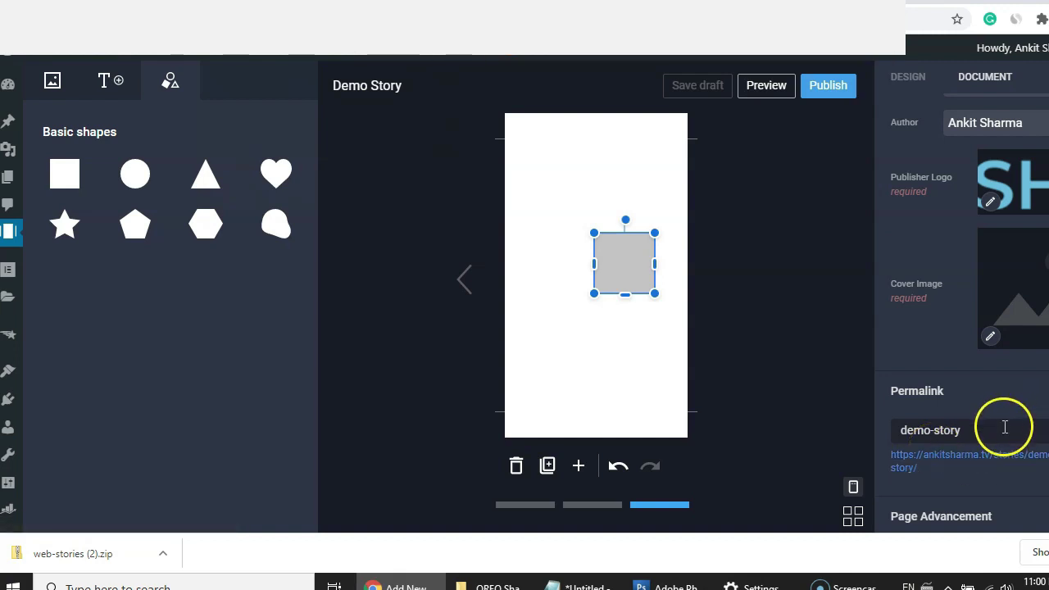
type("adaldj")
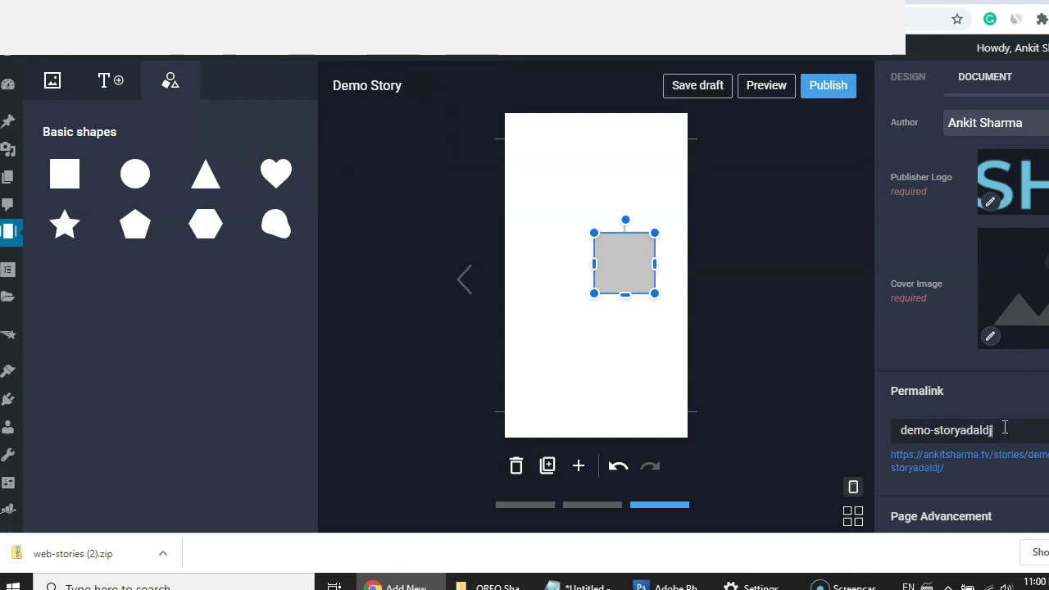
key("BackSpace")
key("BackSpace")
key("BackSpace")
key("BackSpace")
key("BackSpace")
key("BackSpace")
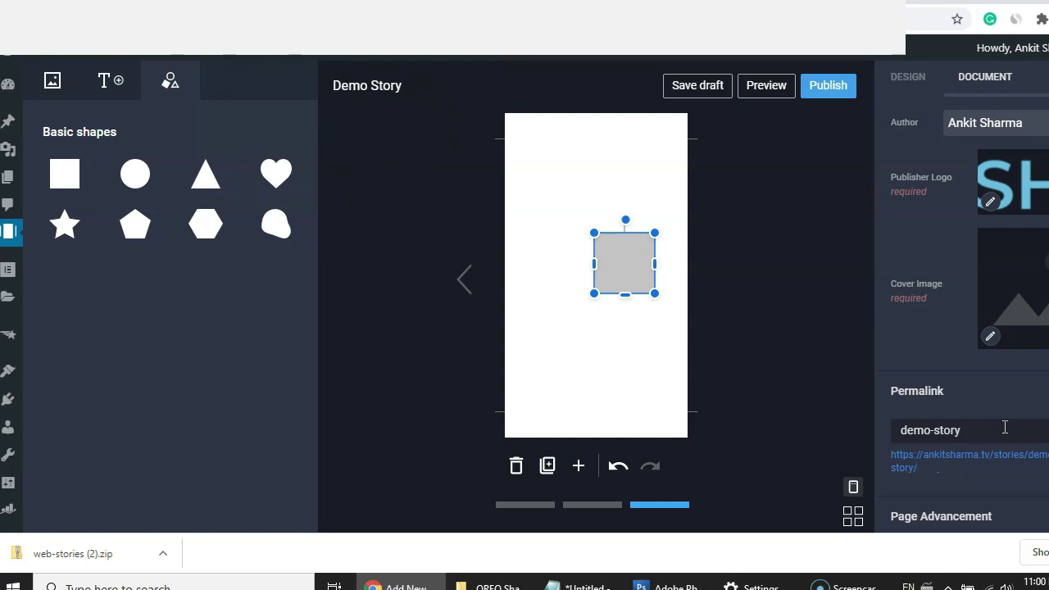
left_click(1005, 427)
scroll(959, 328, "down", 2)
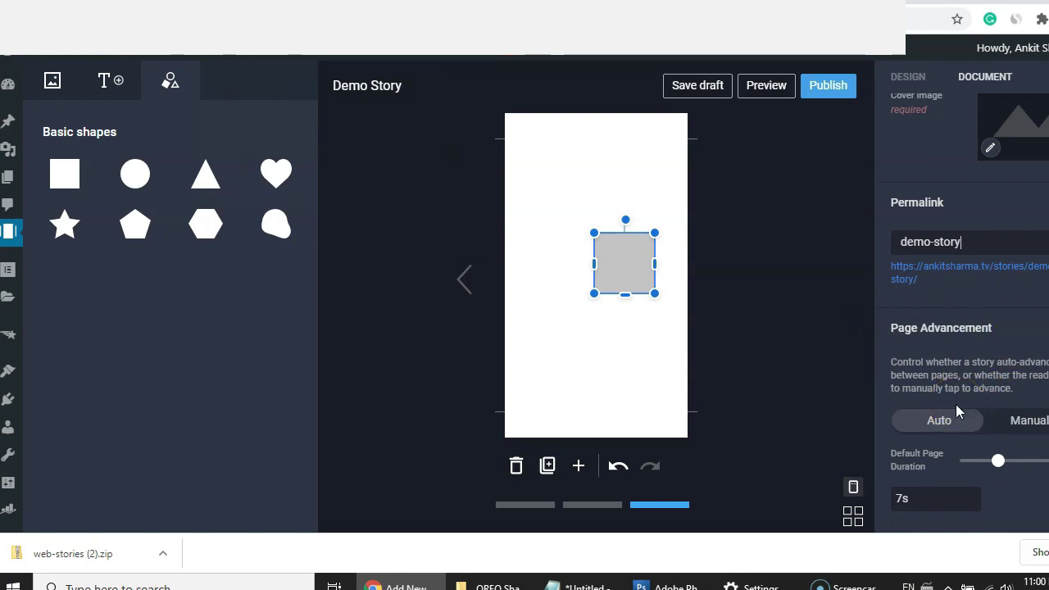
- Set Default Page Duration to 10 and page advancement to Manual, then save the draft
left_click(910, 500)
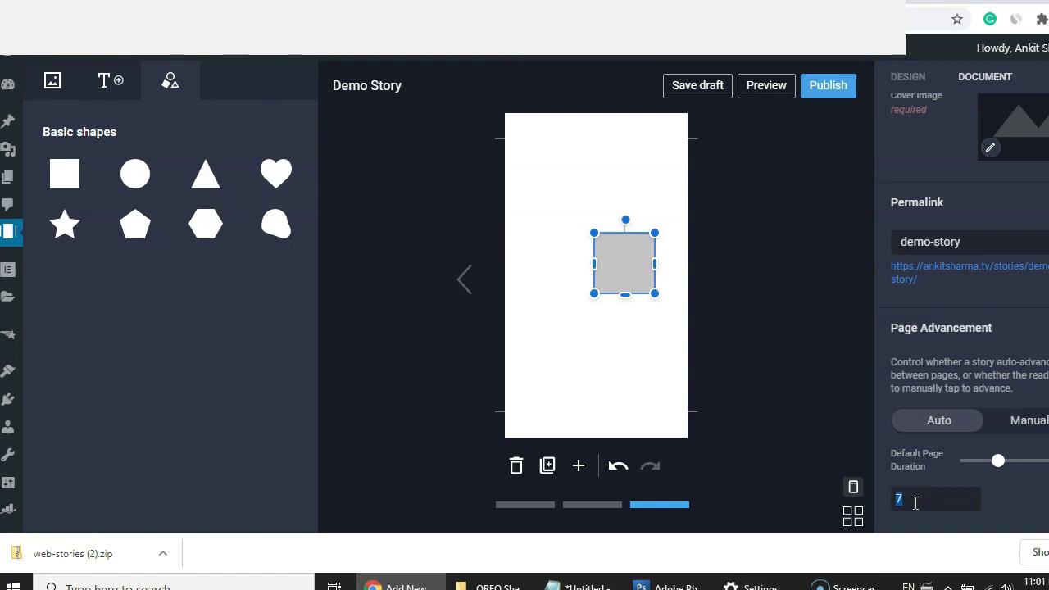
type("10")
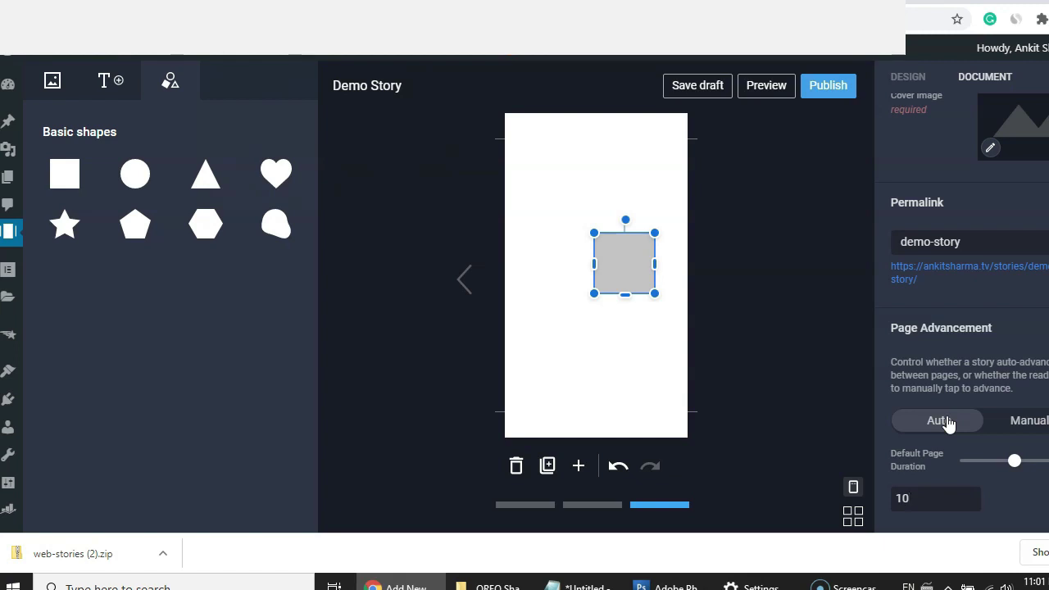
left_click(1007, 425)
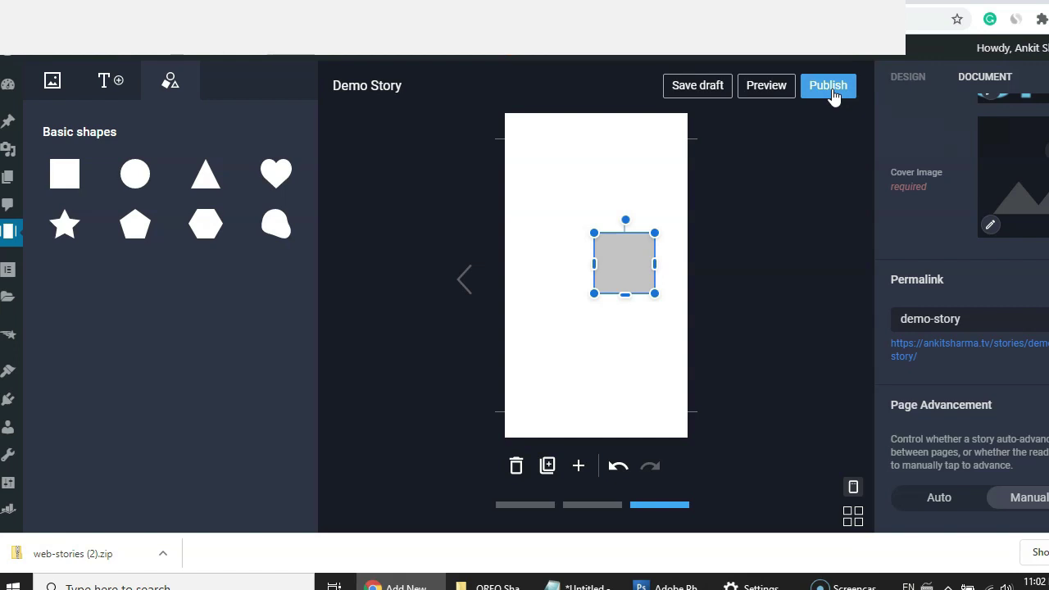
left_click(684, 85)
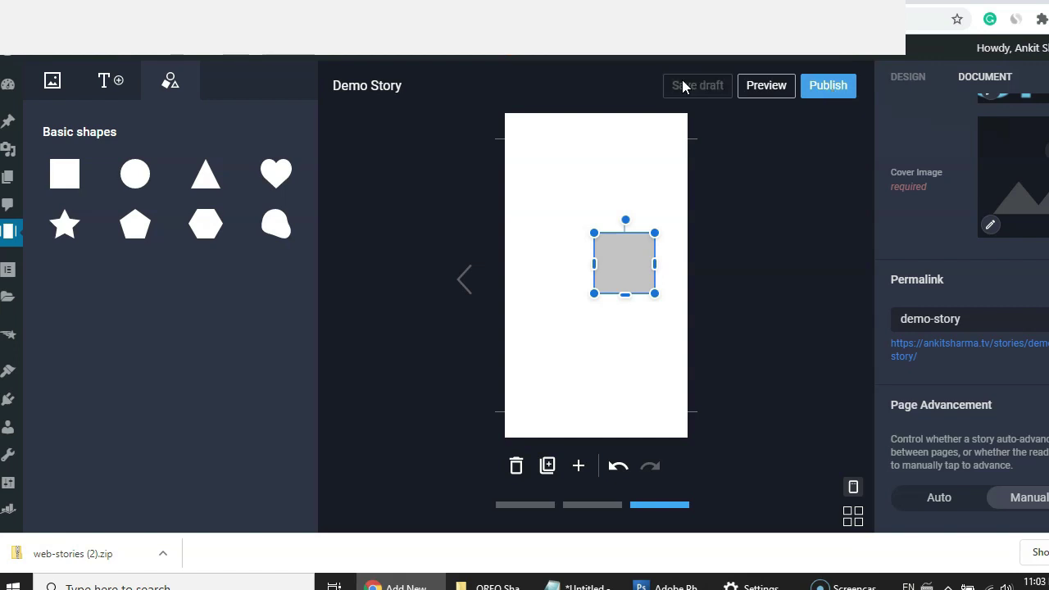